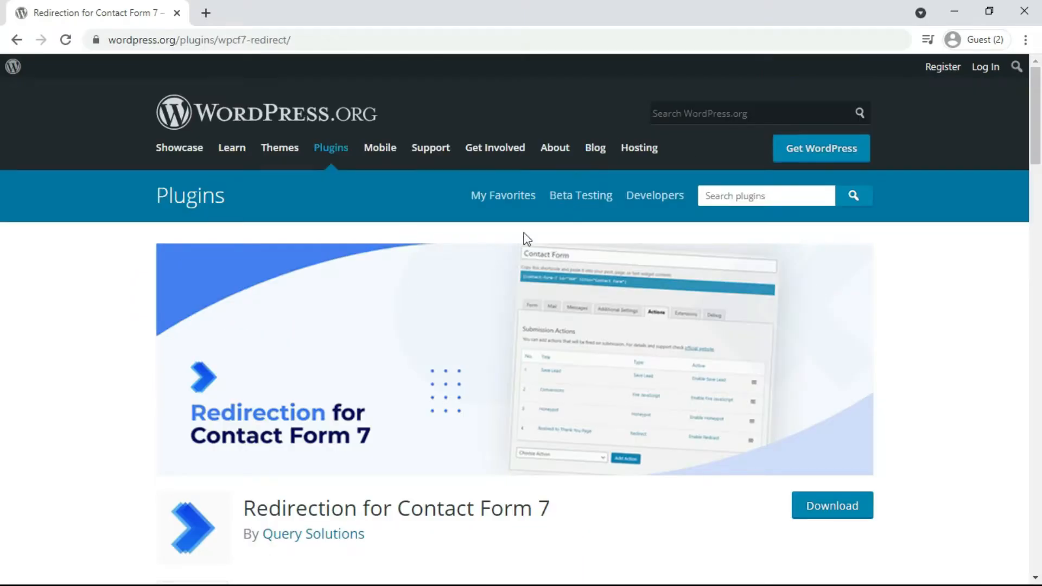
Review the Redirection for Contact Form 7 plugin page, then download wpcf7-redirect.zip.
scroll(488, 272, down, 3)
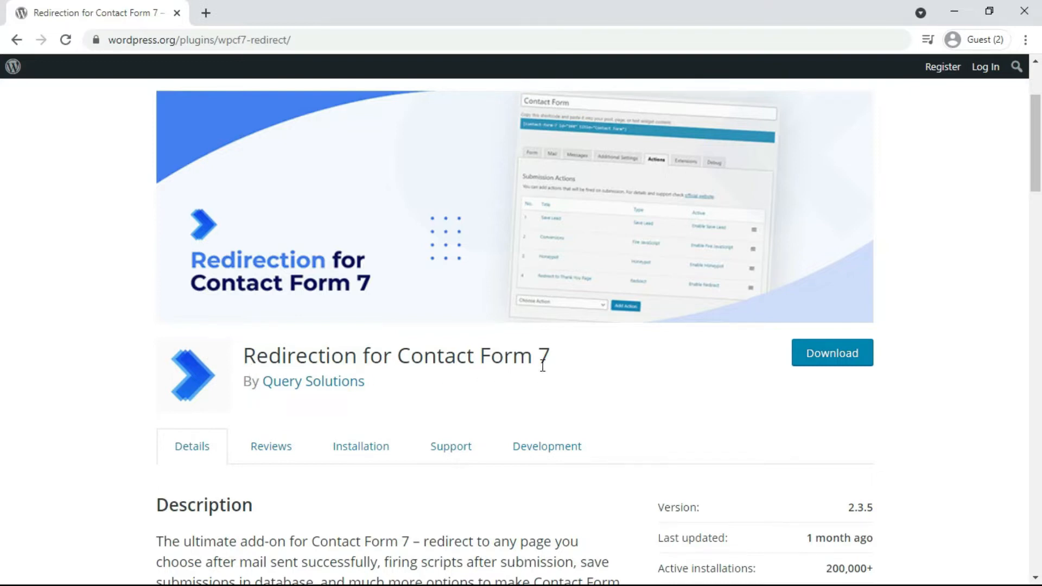
scroll(620, 340, down, 10)
scroll(621, 339, up, 5)
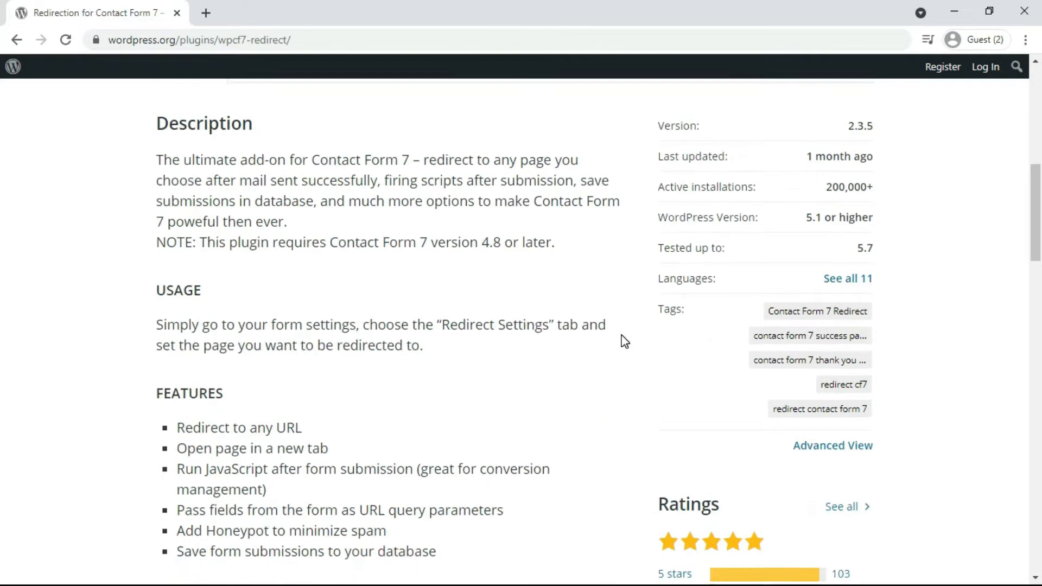
scroll(625, 340, down, 1)
scroll(625, 340, down, 12)
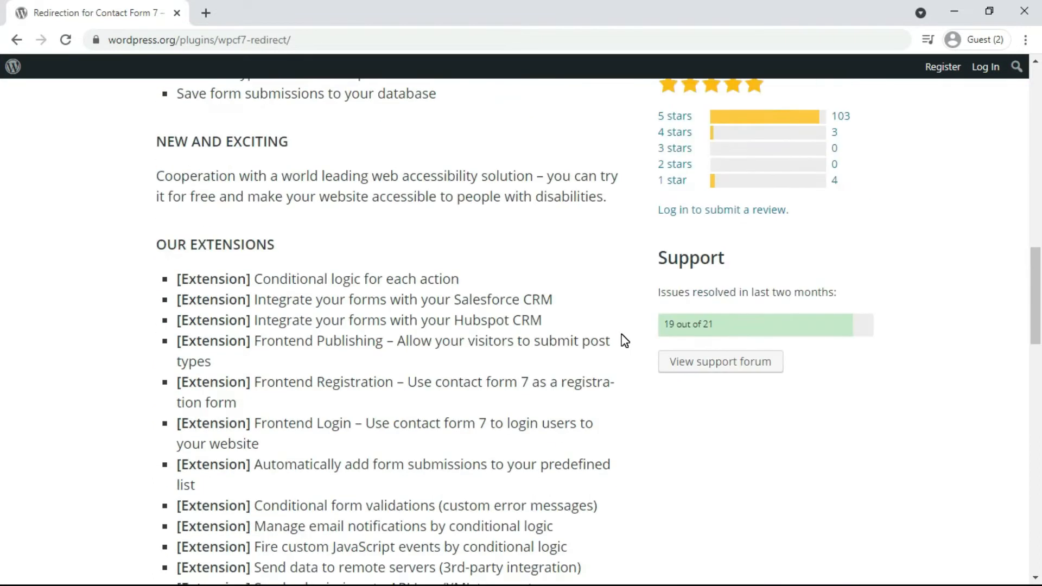
scroll(625, 340, down, 3)
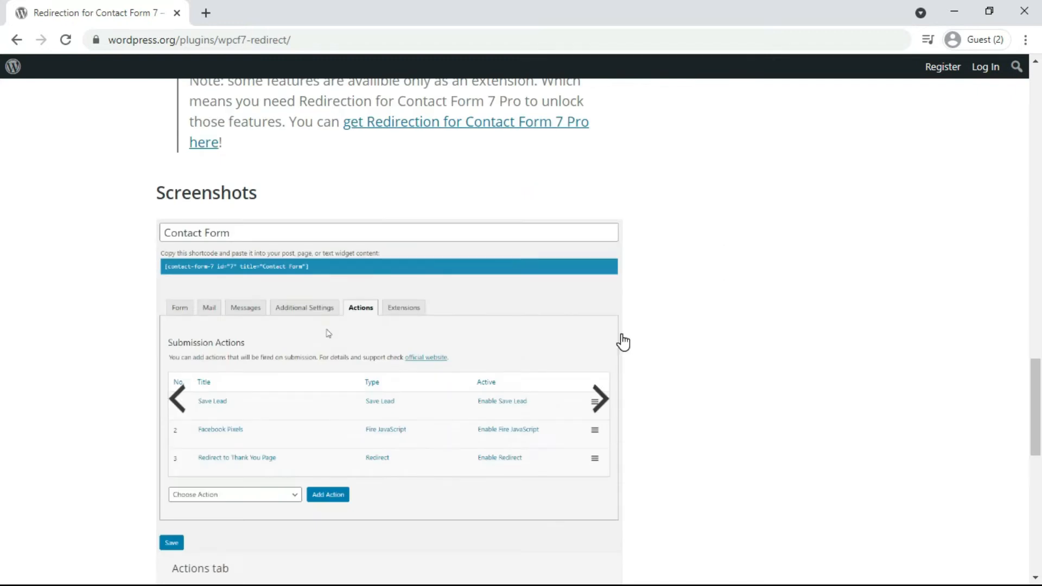
scroll(624, 341, down, 4)
scroll(623, 341, down, 4)
scroll(623, 342, up, 14)
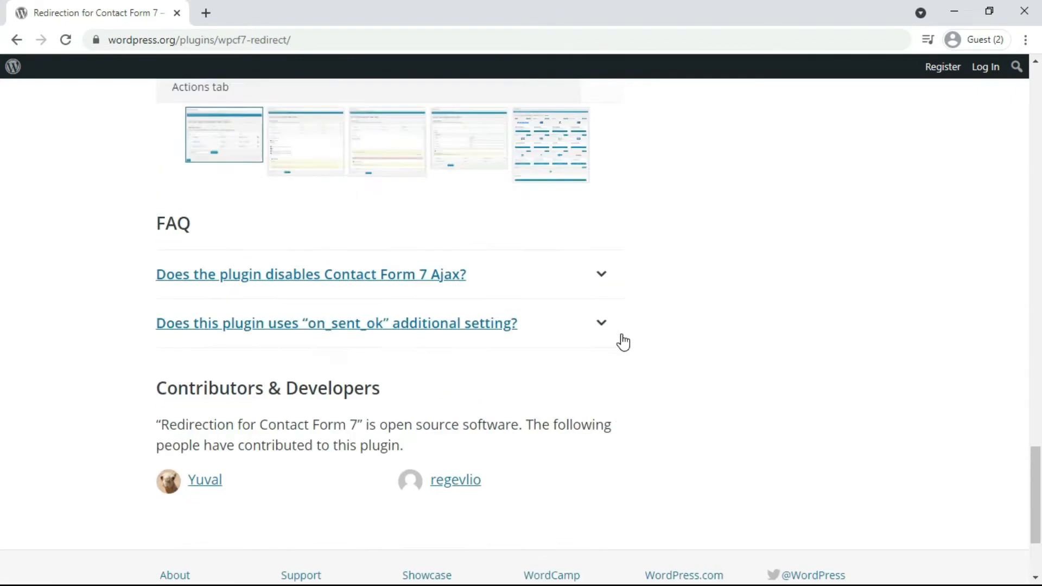
scroll(623, 342, up, 15)
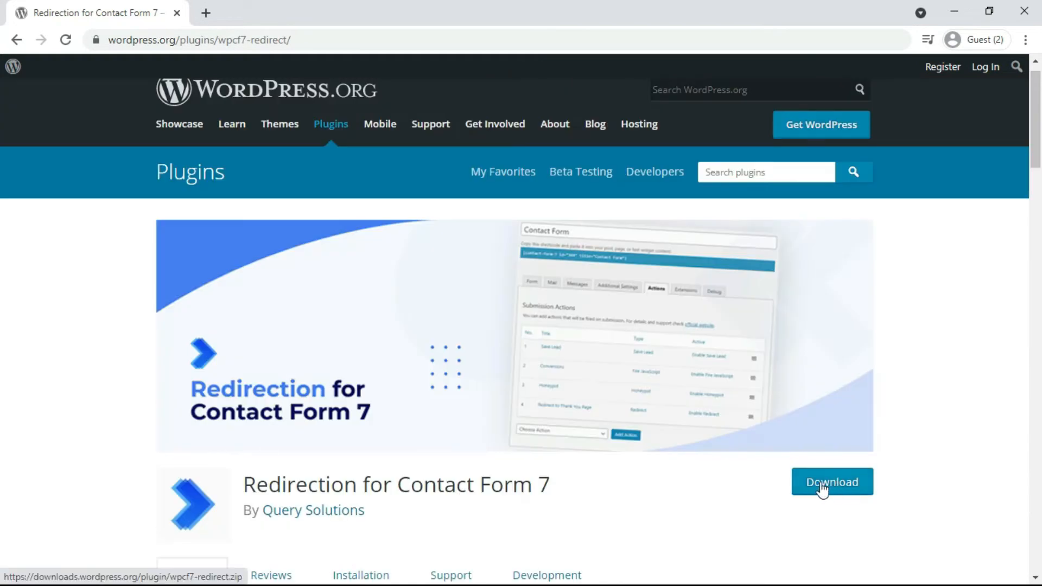
click(837, 481)
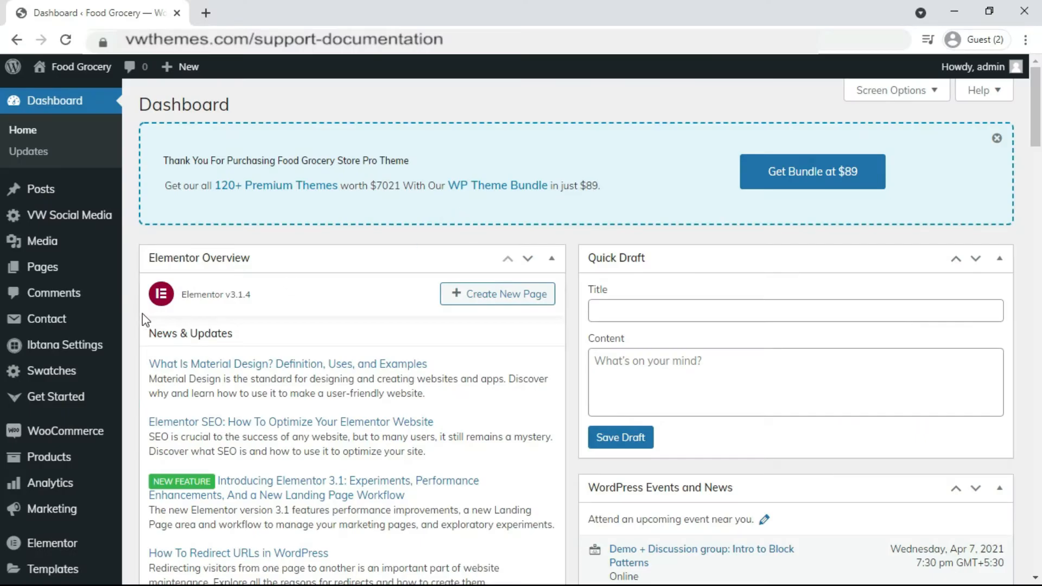
Search Add New plugins for Redirection for Contact Form 7 and install it.
scroll(142, 314, down, 5)
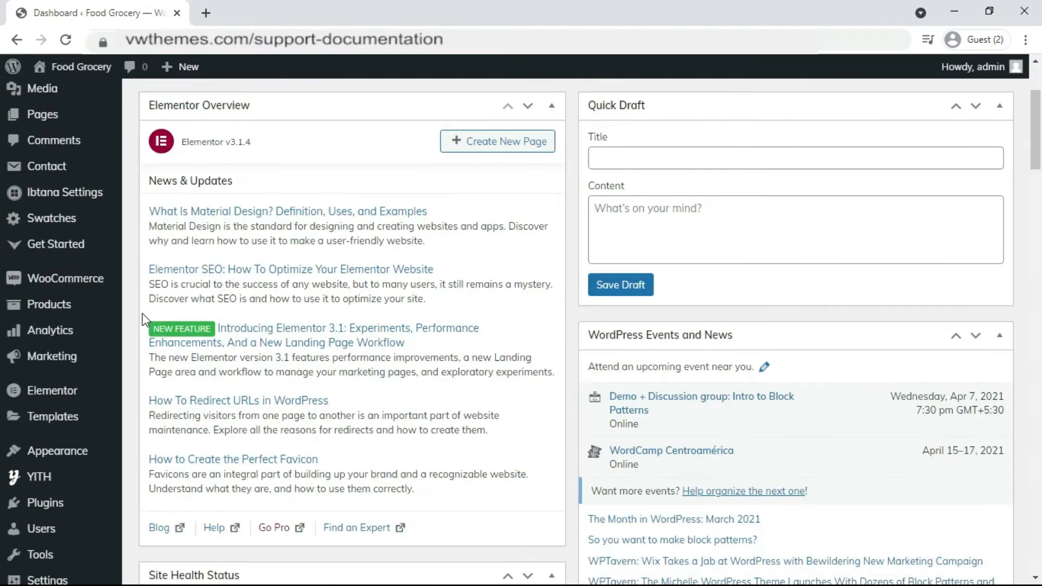
mouse_move(45, 424)
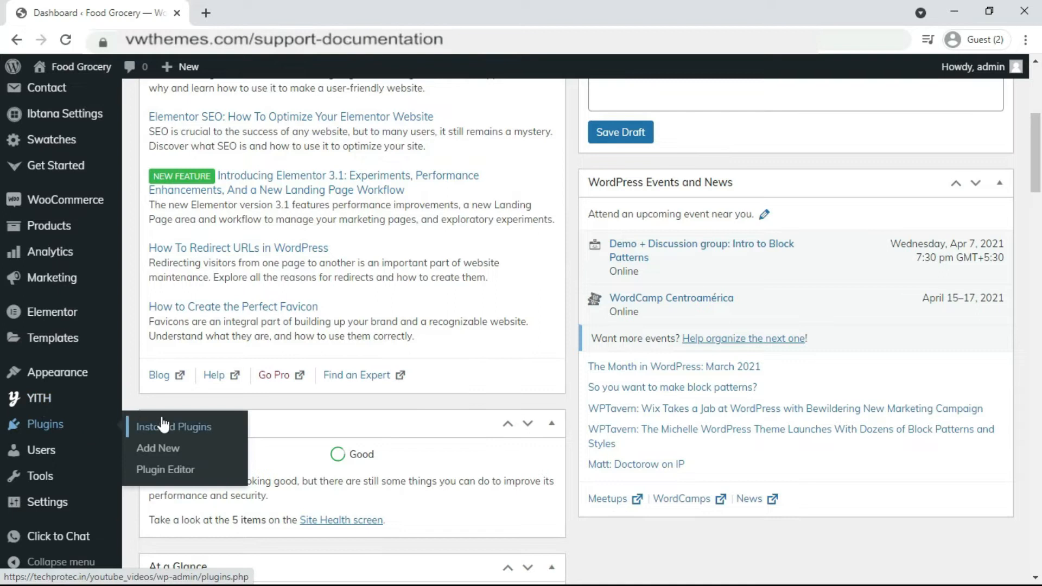
click(164, 451)
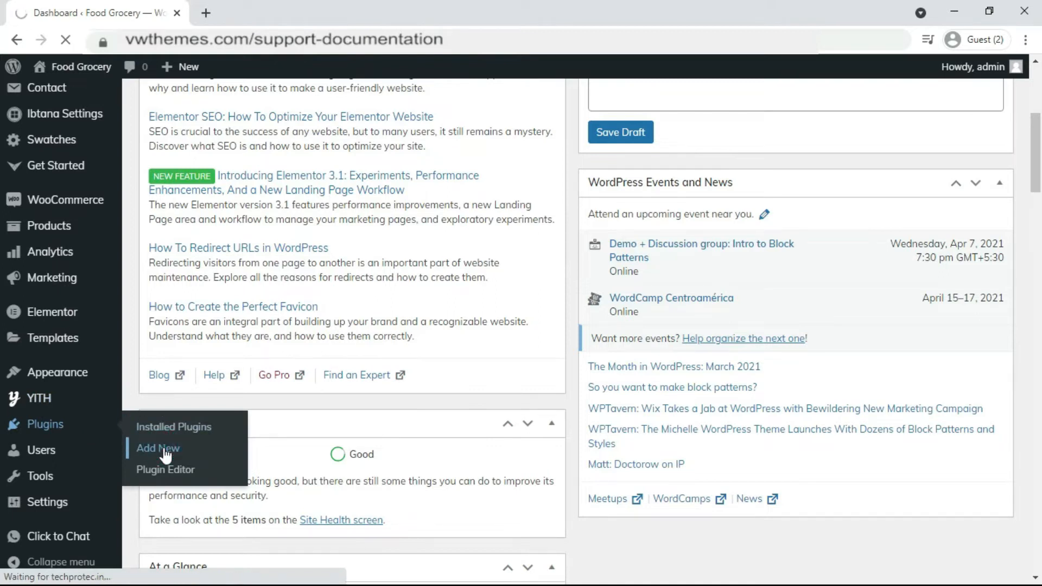
text(Redirection for Contact Form 7)
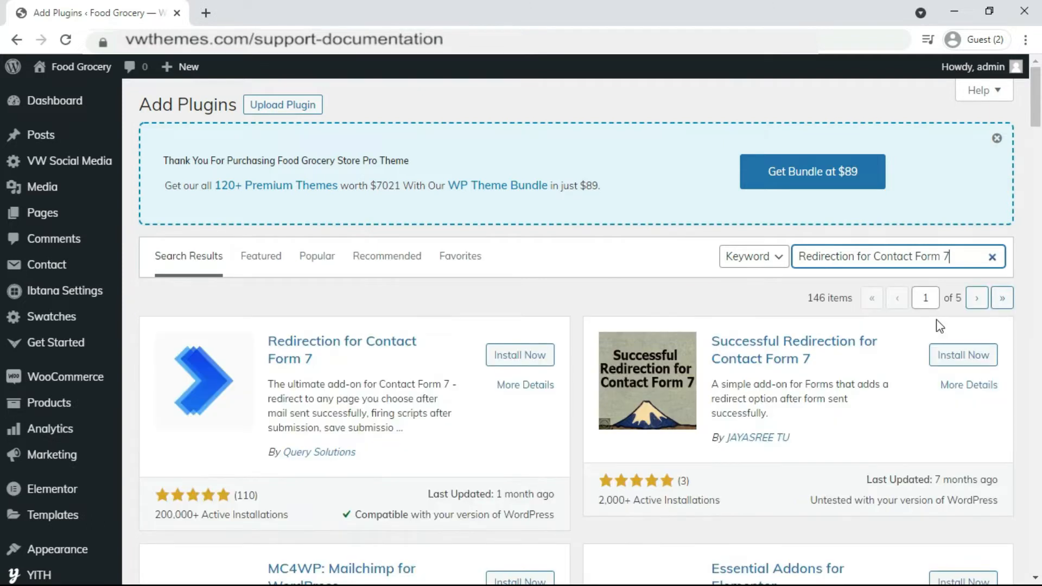
scroll(326, 288, down, 1)
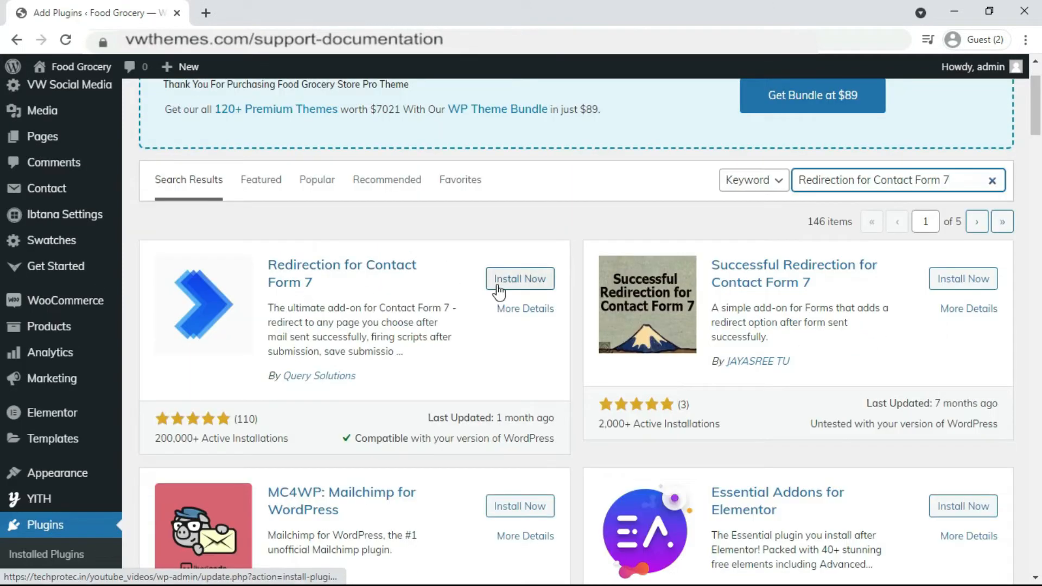
click(506, 282)
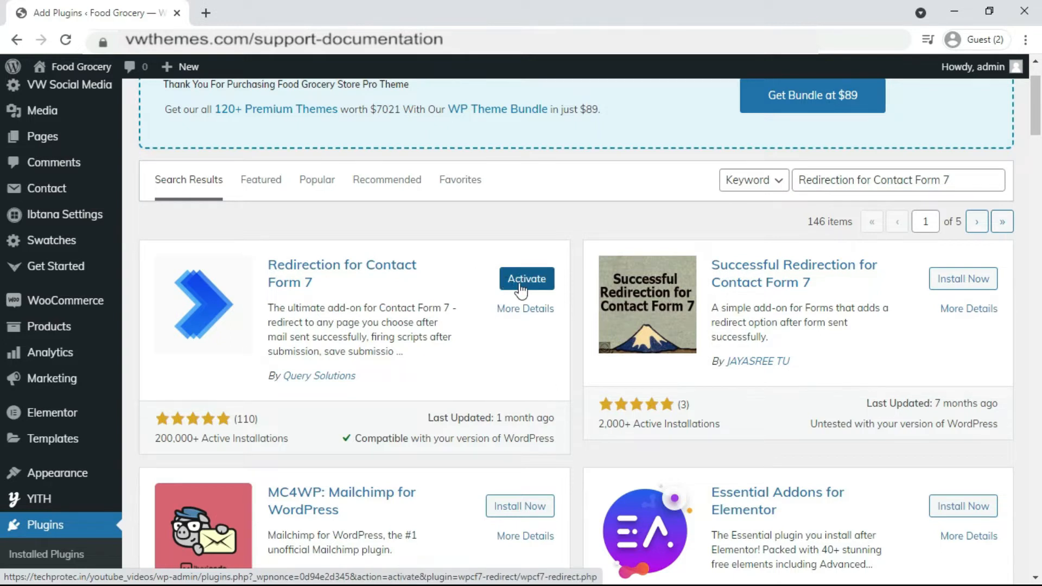
Activate the plugin and confirm version 2.3.5 is active in Installed Plugins.
click(520, 288)
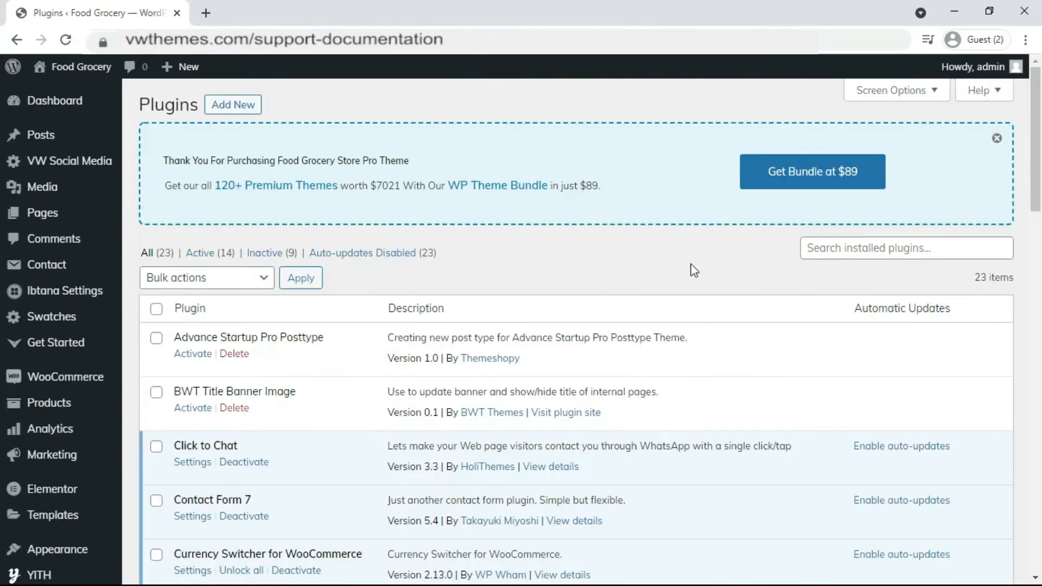
scroll(694, 269, down, 3)
scroll(694, 269, down, 2)
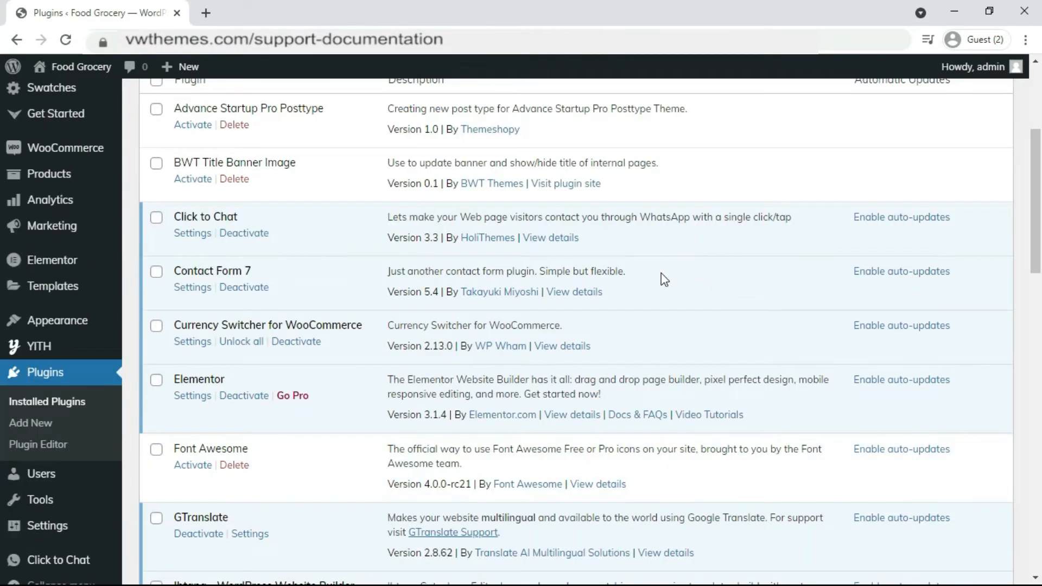
scroll(664, 279, down, 3)
scroll(664, 280, down, 8)
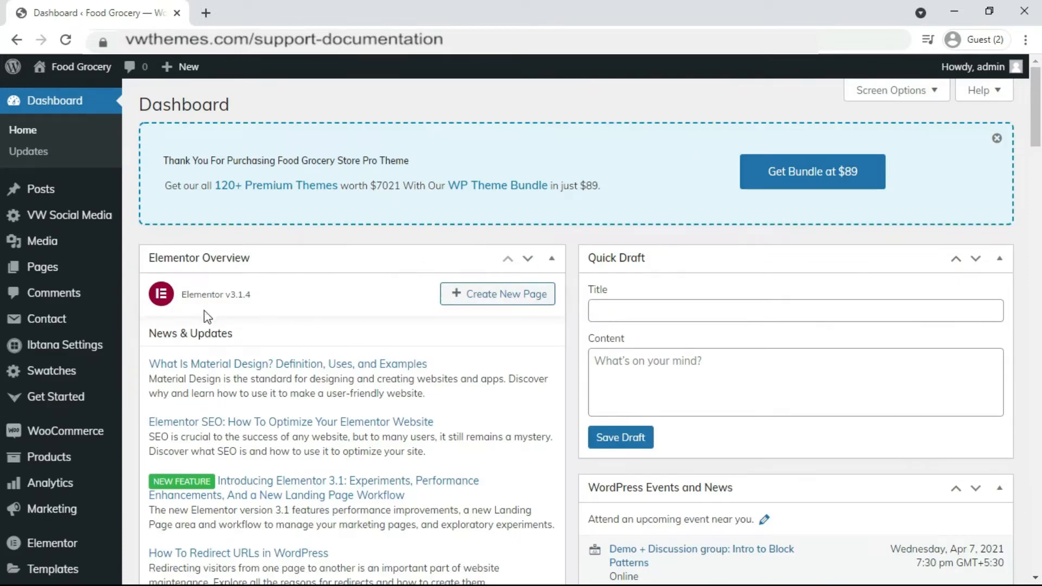
Add a new contact form titled 'CONTACT FORM' with the default fields and save it.
mouse_move(89, 324)
click(166, 325)
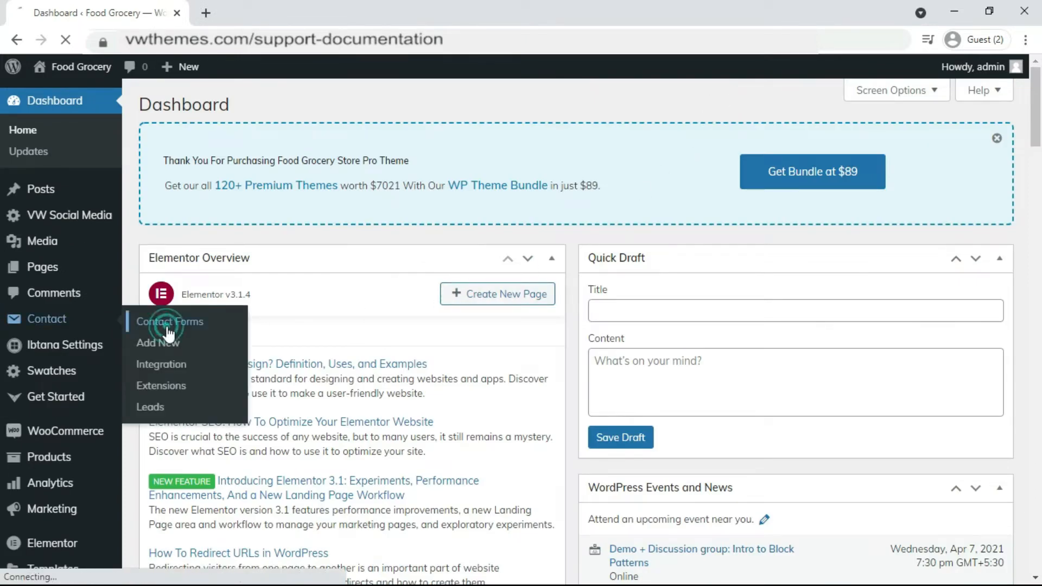
scroll(758, 267, down, 6)
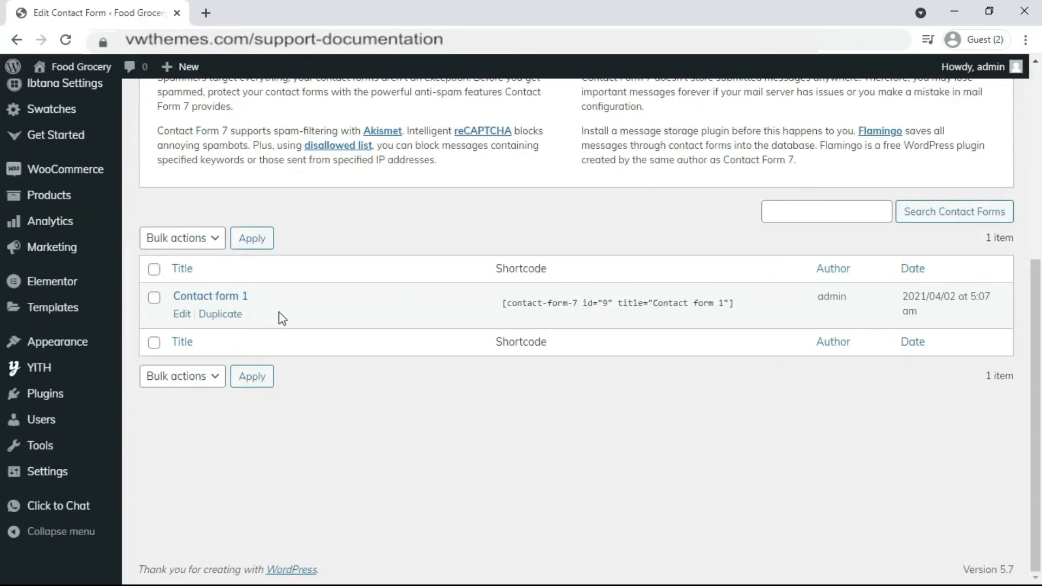
scroll(335, 397, up, 6)
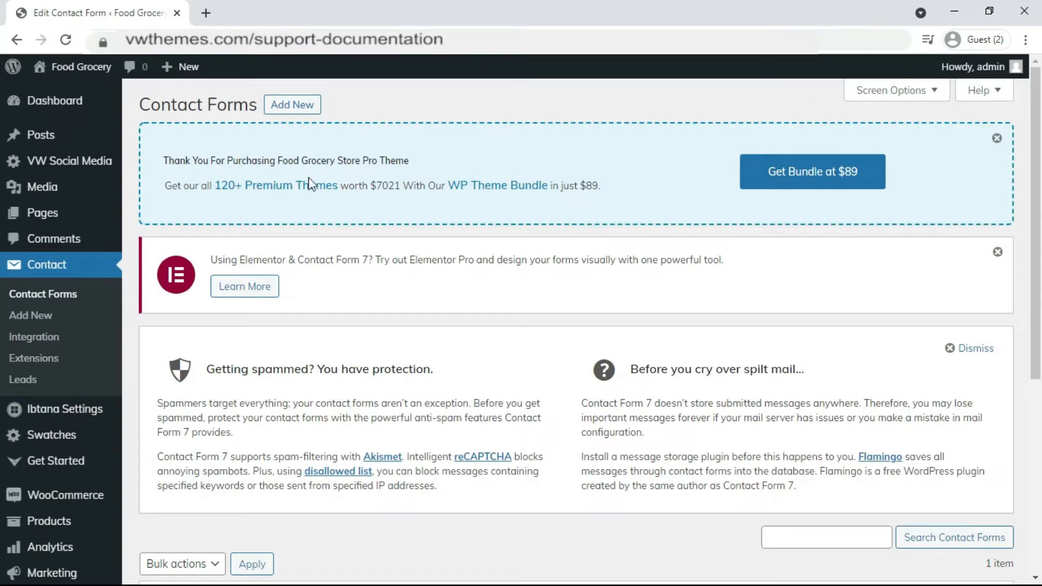
click(291, 105)
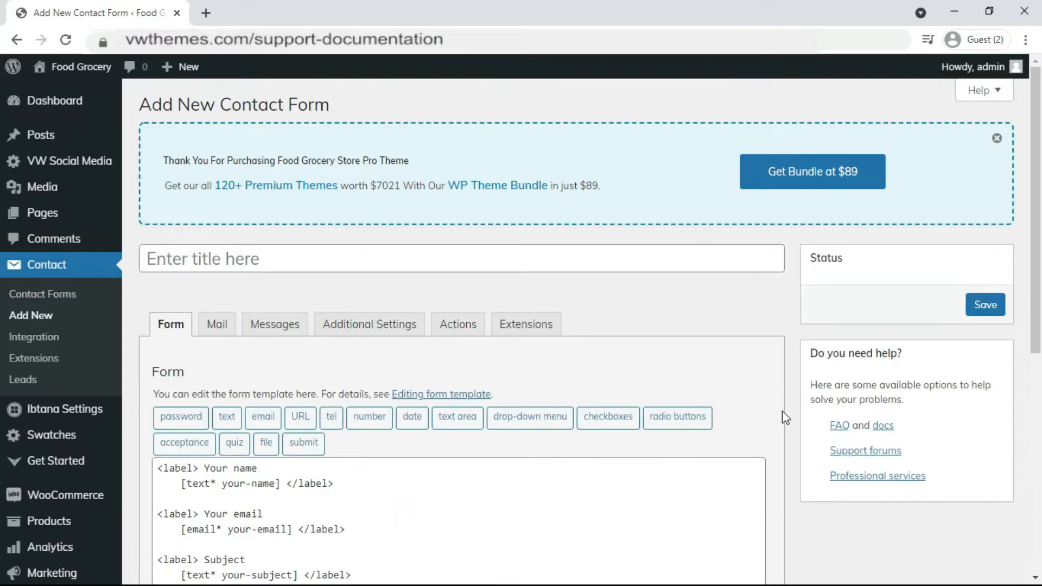
click(440, 262)
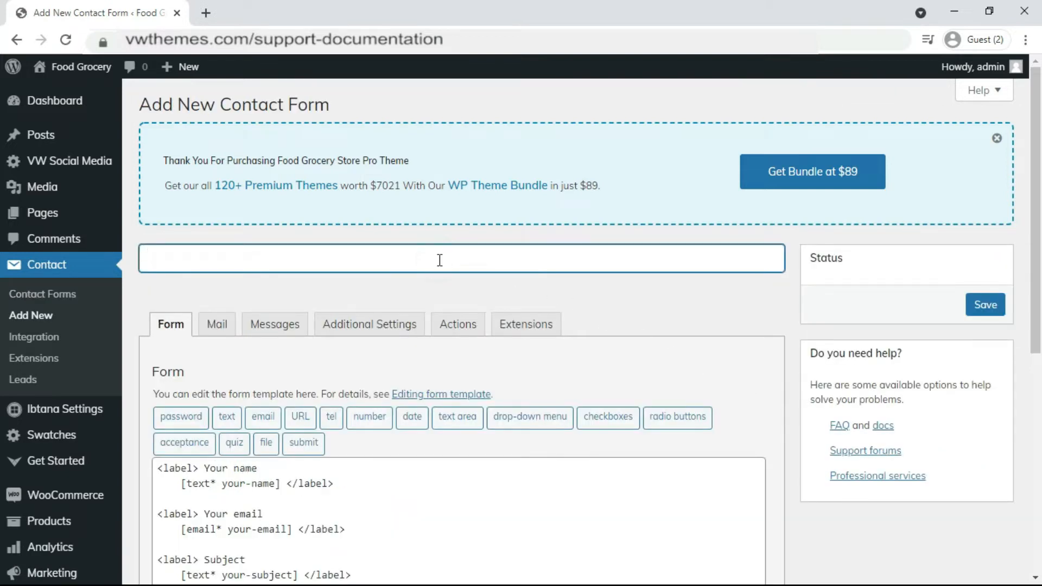
text(CONTACT FORM)
scroll(440, 260, down, 3)
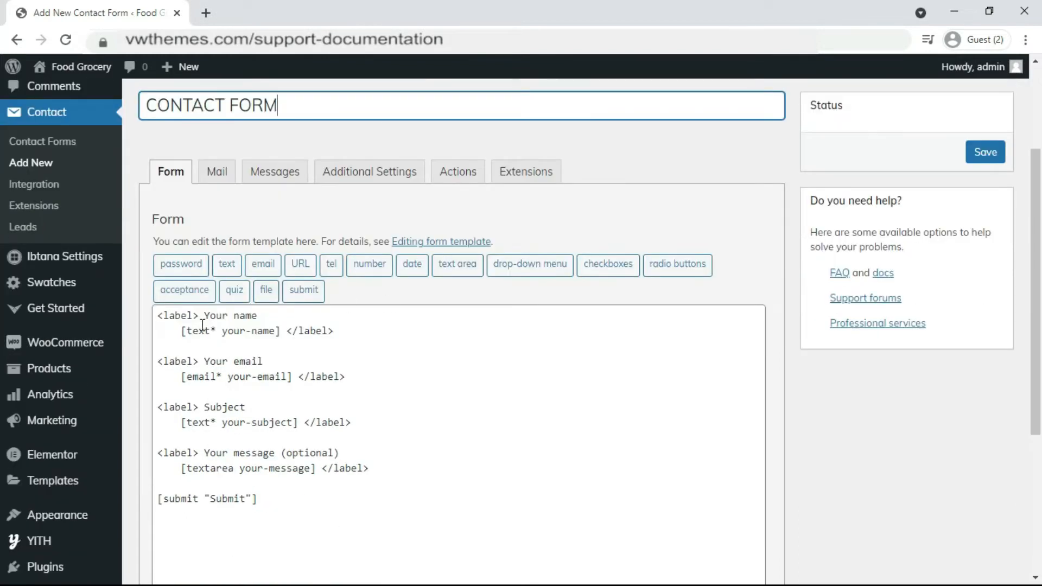
scroll(213, 388, down, 5)
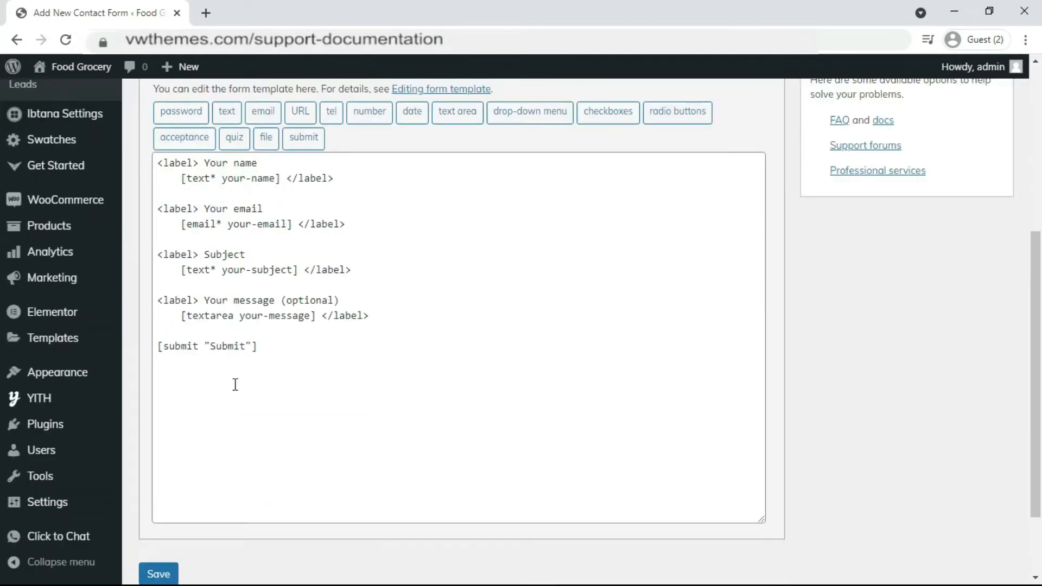
scroll(208, 417, up, 4)
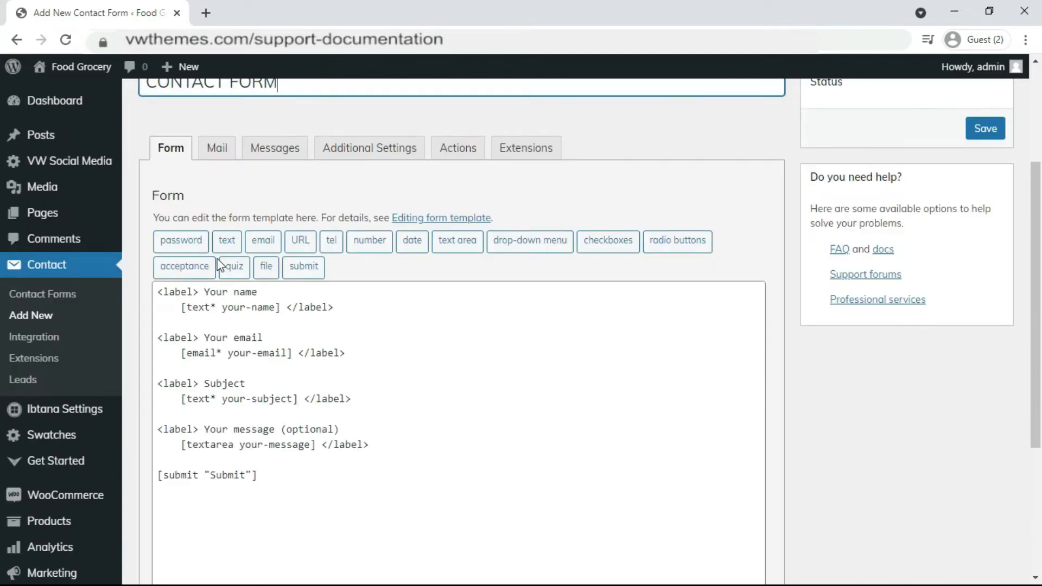
click(220, 151)
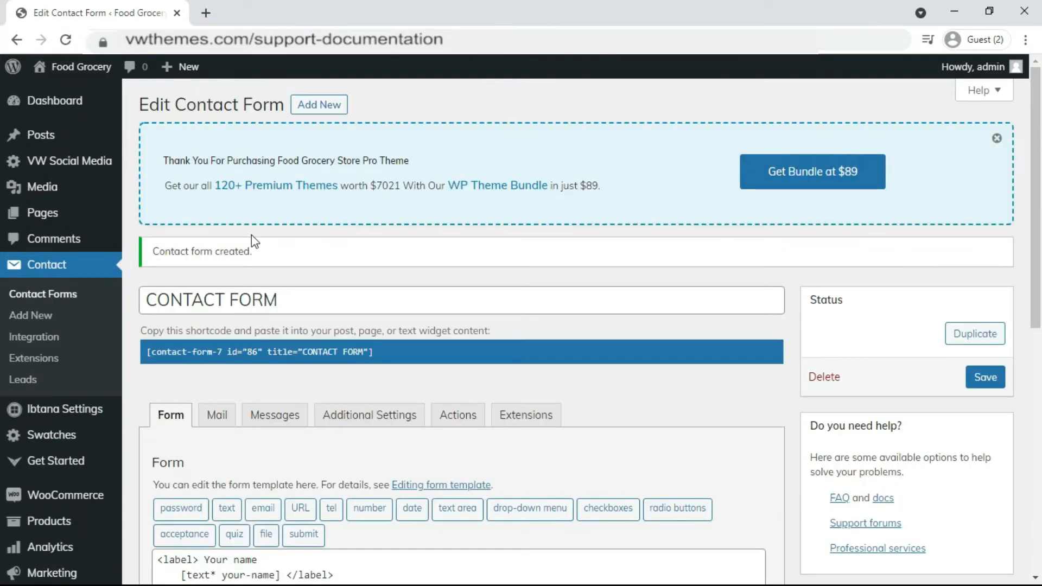
Check the Contact Forms list shows CONTACT FORM (id 86) and Contact form 1, then edit CONTACT FORM.
click(44, 296)
scroll(430, 302, down, 4)
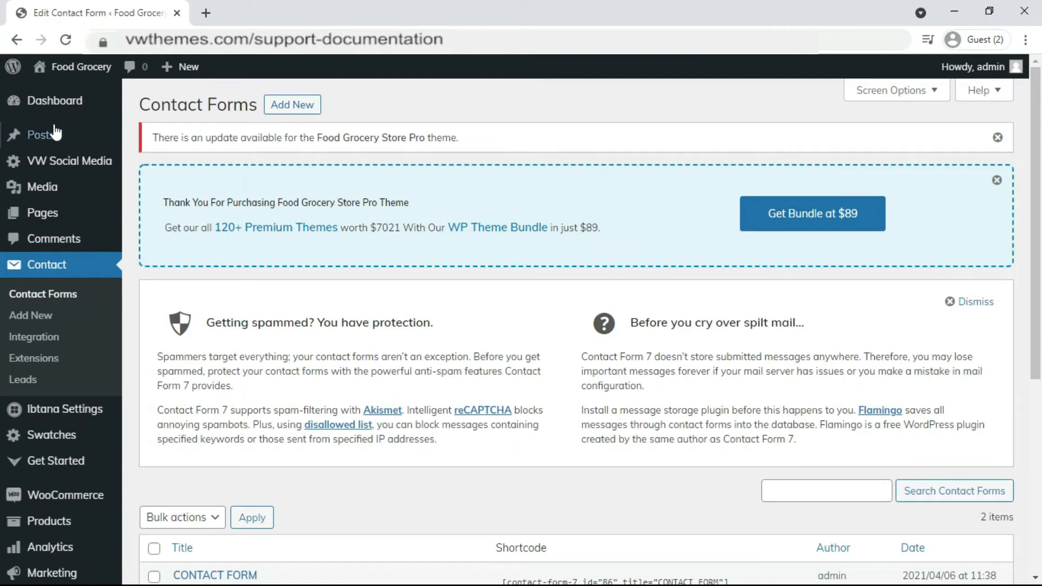
scroll(332, 287, down, 4)
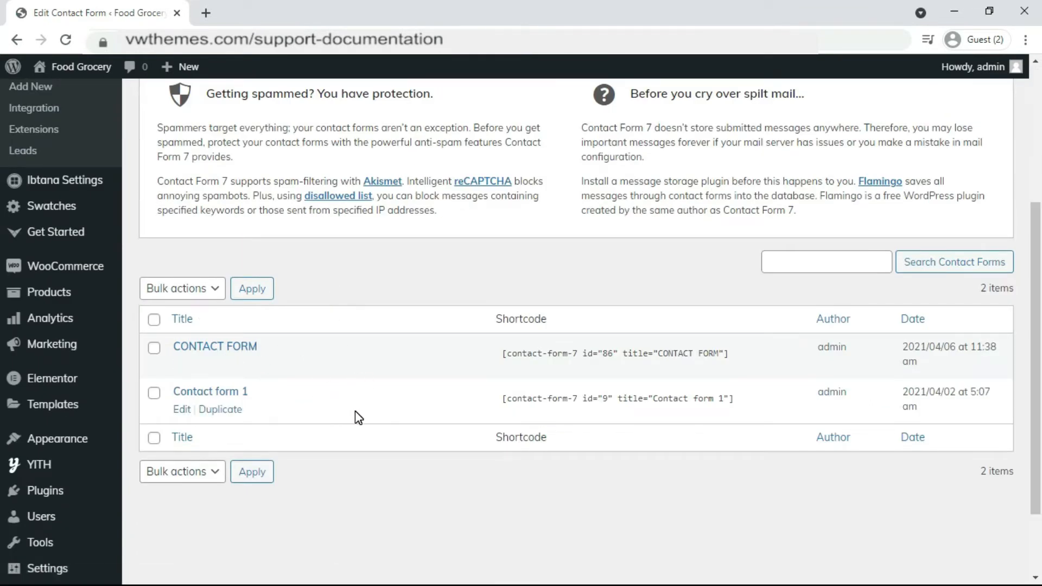
scroll(355, 411, down, 1)
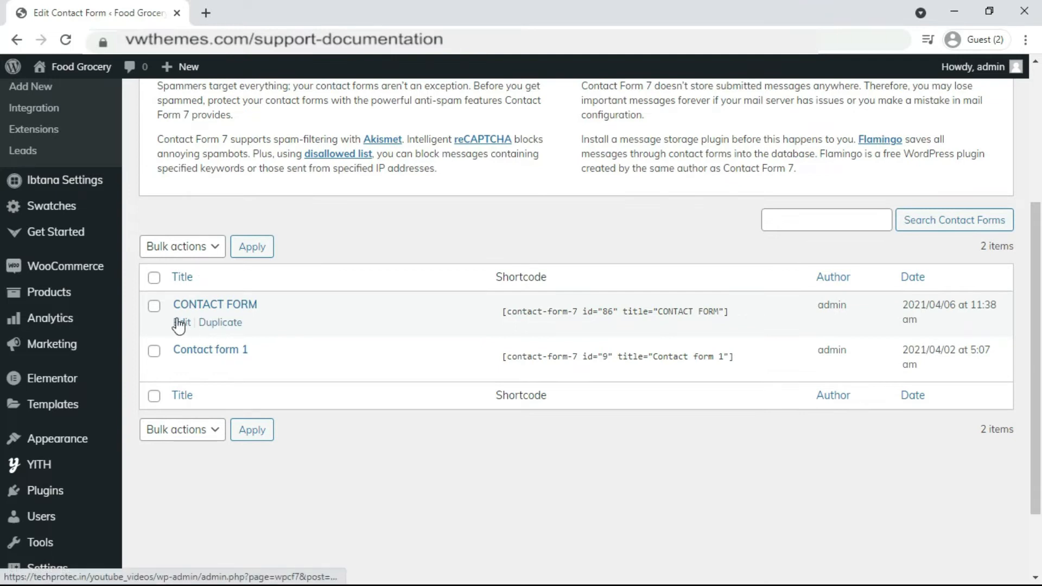
click(181, 323)
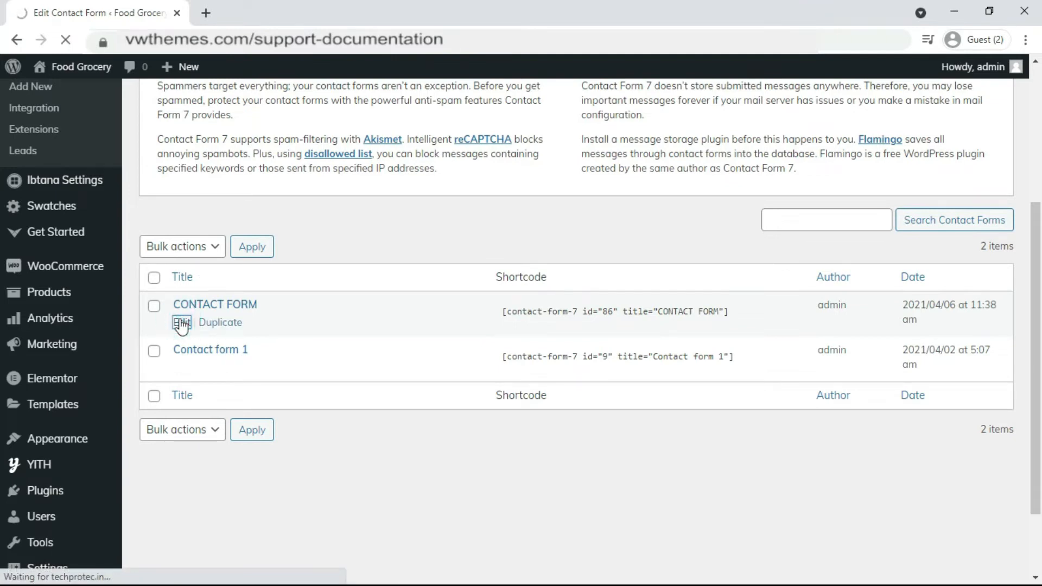
Add a Redirect action to CONTACT FORM from its Actions panel.
click(465, 203)
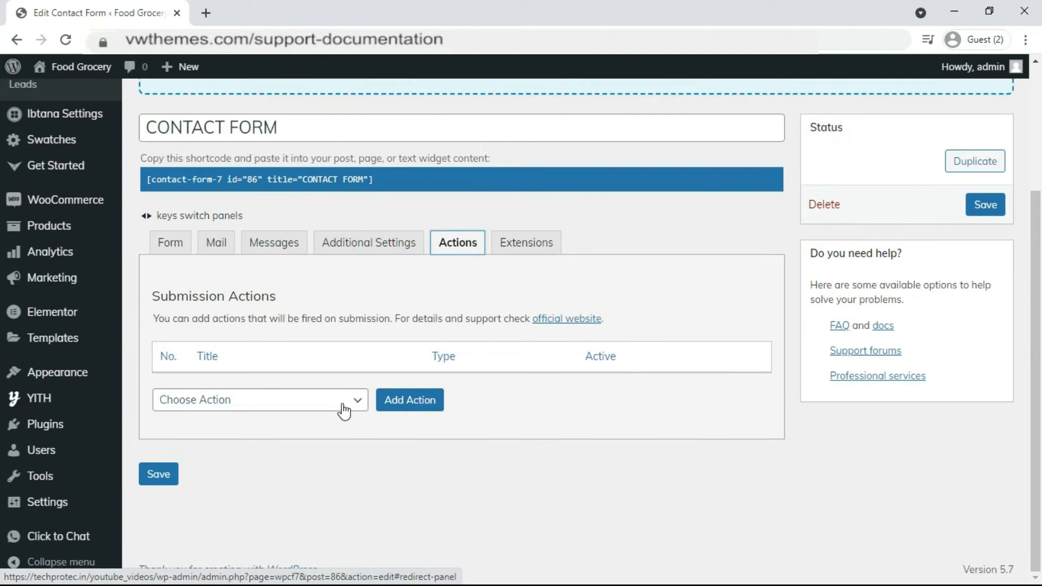
click(342, 409)
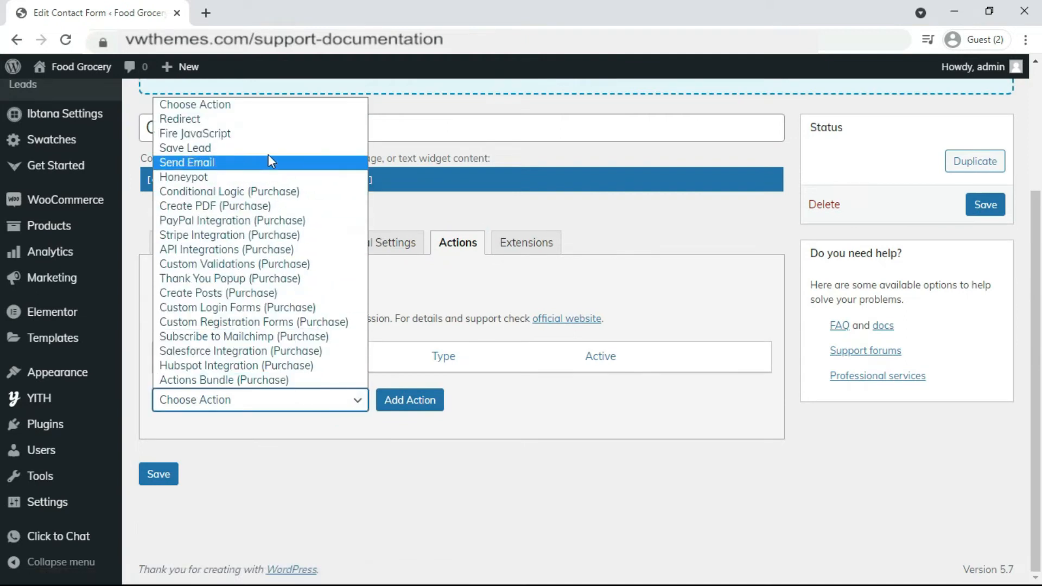
click(187, 119)
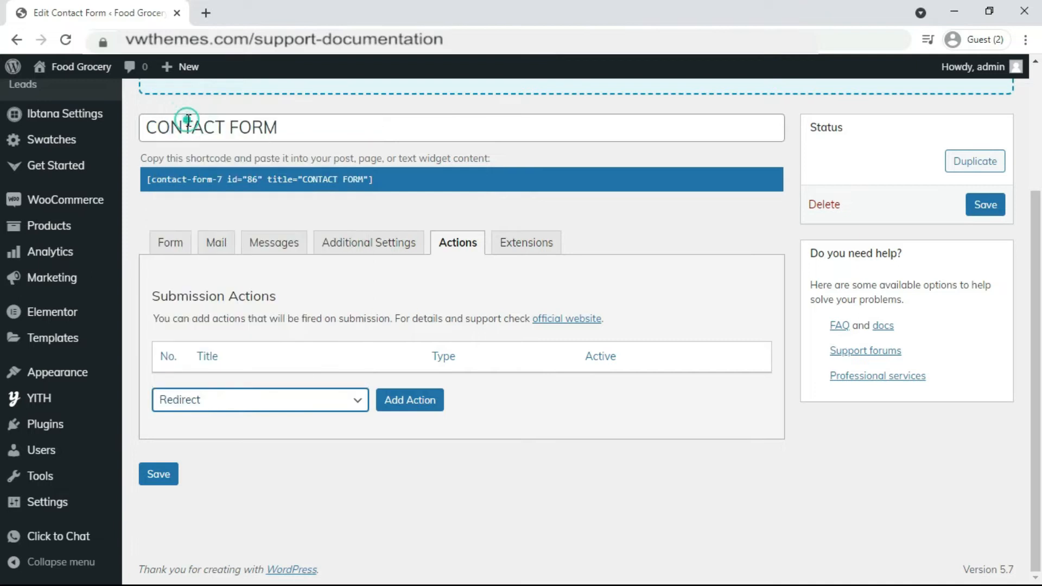
click(422, 399)
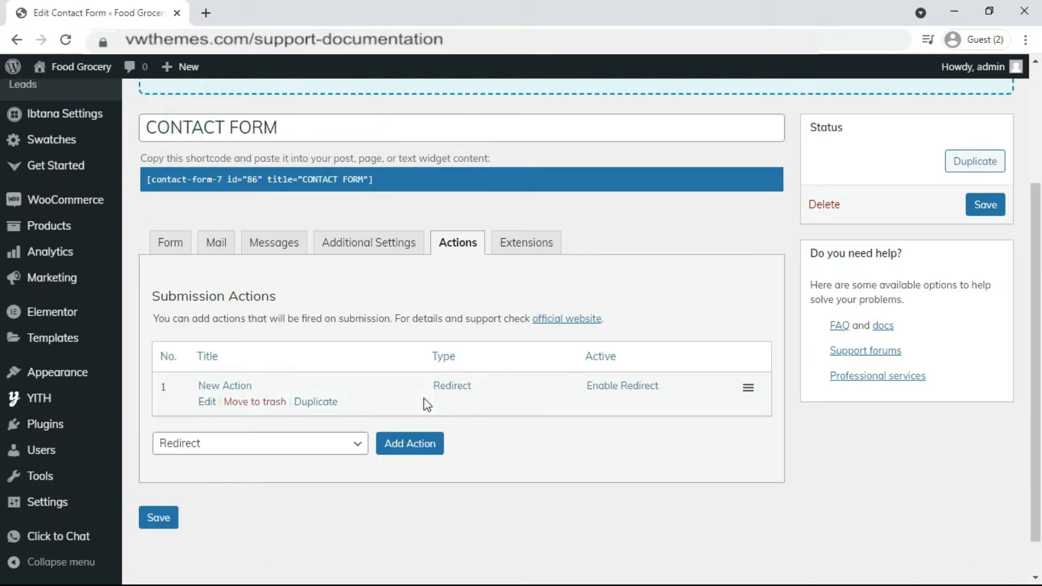
scroll(427, 404, down, 1)
Retitle the new action 'REDIRECT TO THANK YOU', leaving Use custom URL off.
click(206, 358)
scroll(340, 328, down, 3)
triple_click(466, 265)
text(REDIRE)
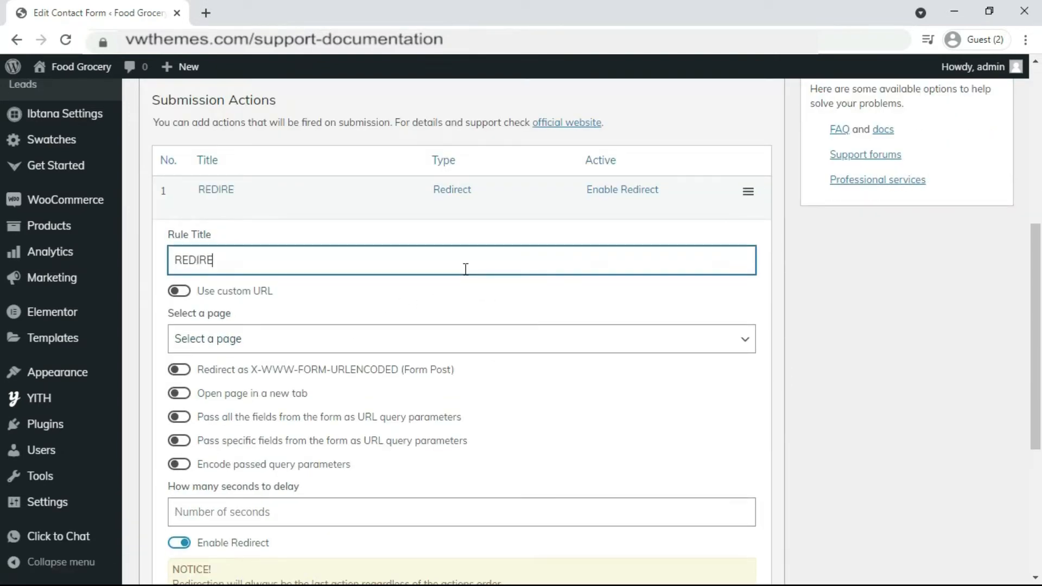
text(CT TO THANK YOU)
scroll(466, 268, down, 2)
click(179, 215)
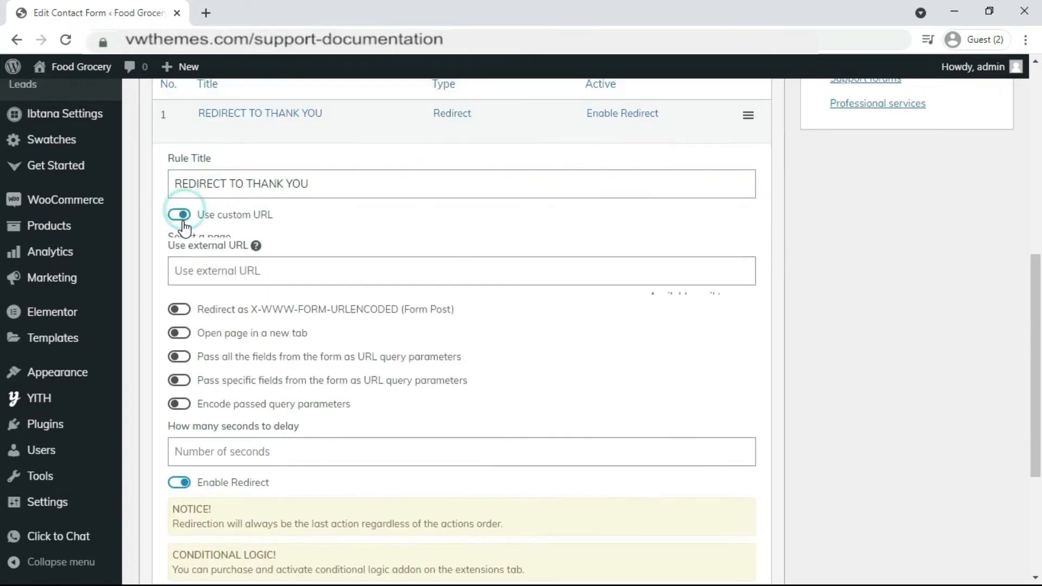
click(238, 267)
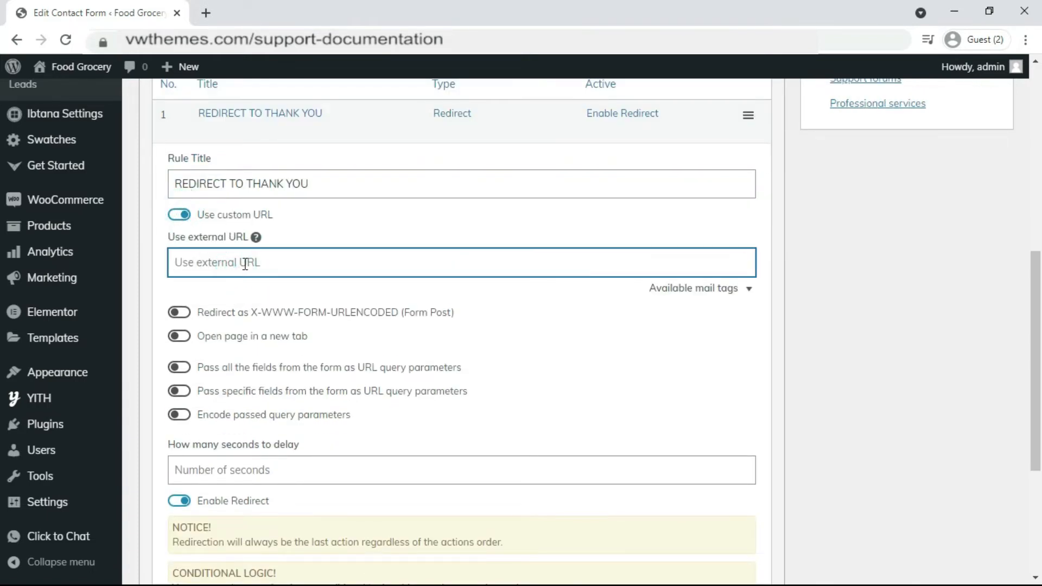
click(179, 214)
scroll(181, 227, down, 2)
scroll(181, 227, down, 2)
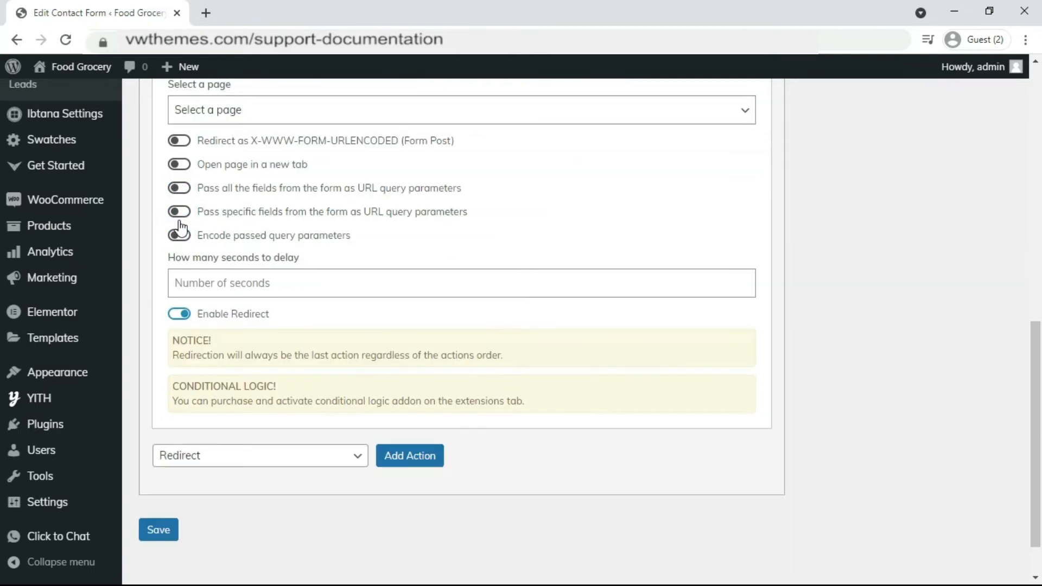
scroll(183, 260, up, 2)
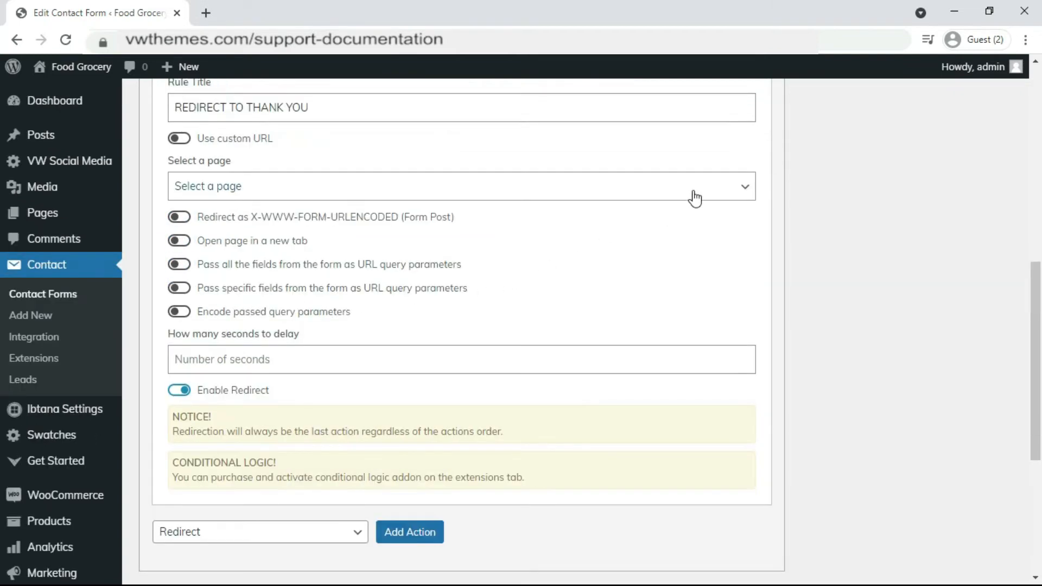
Point the redirect rule at the Thank you page and save the contact form.
click(350, 189)
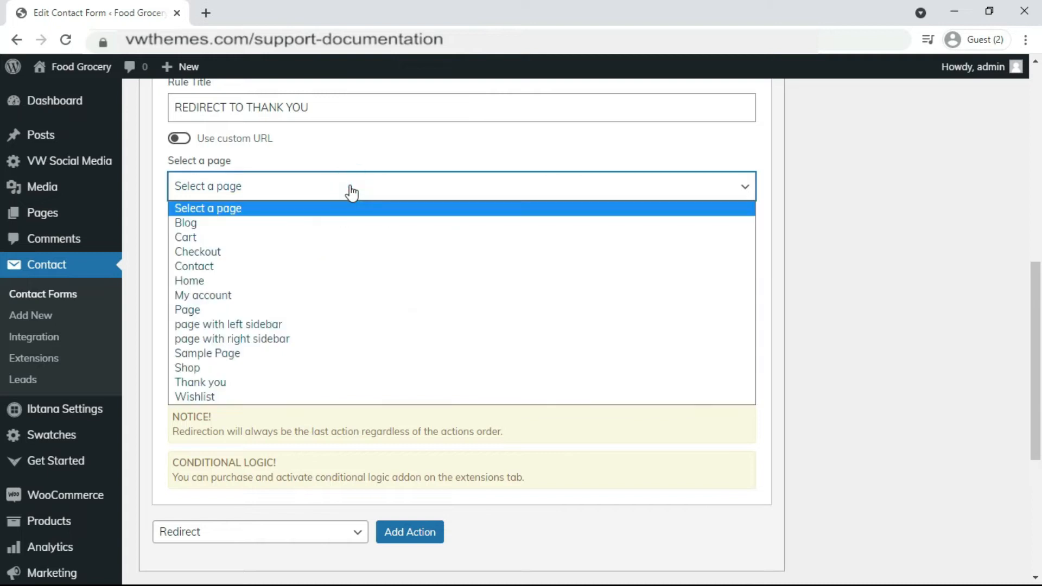
click(210, 382)
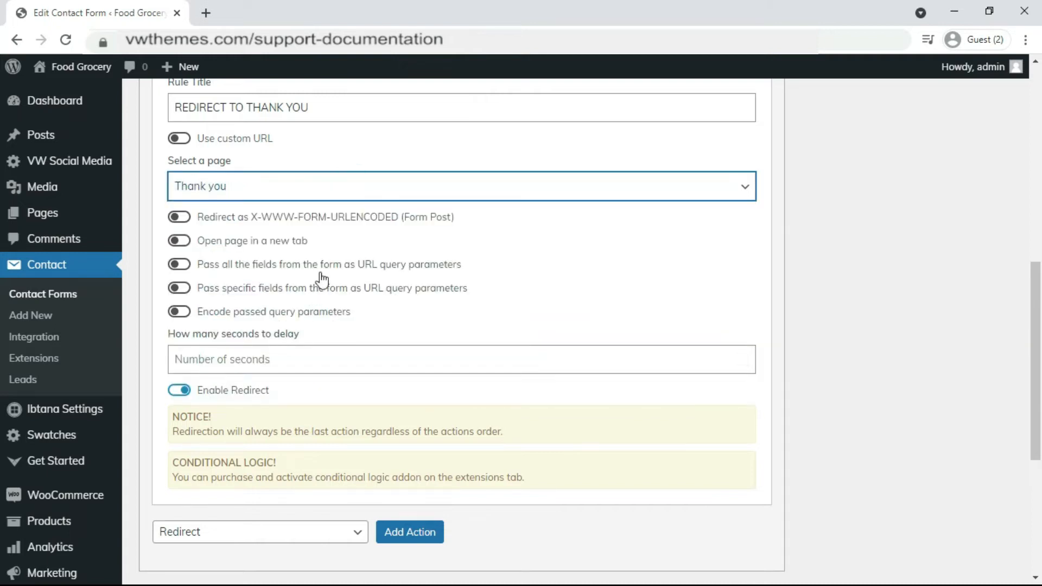
scroll(322, 279, down, 1)
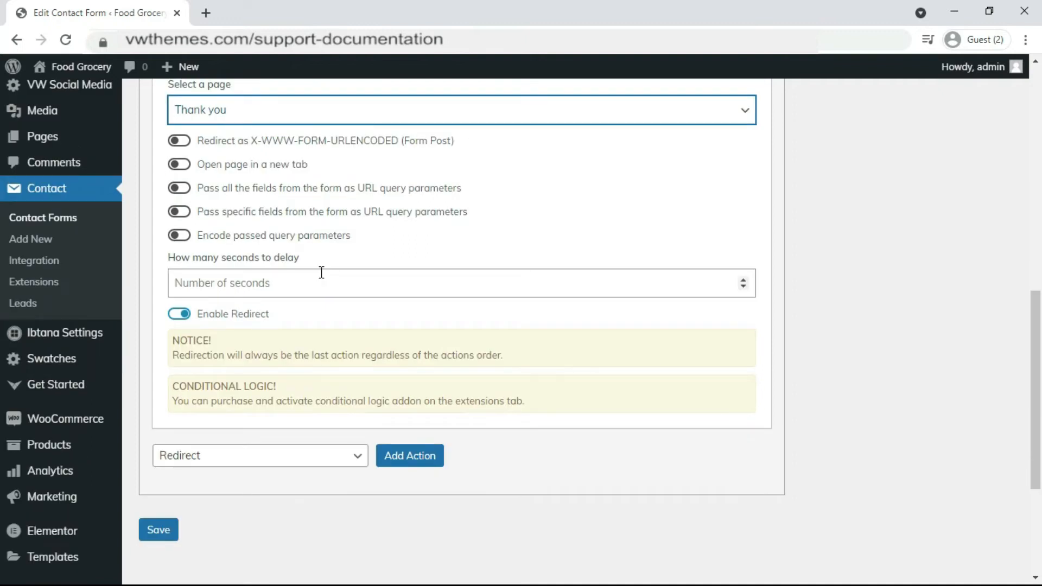
scroll(322, 272, down, 1)
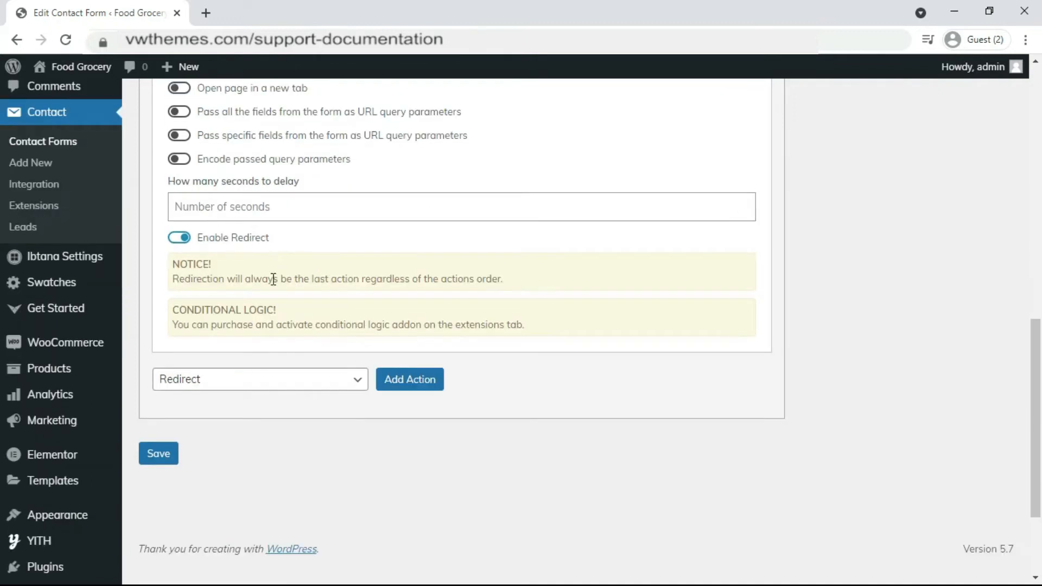
scroll(273, 280, down, 1)
scroll(298, 298, up, 1)
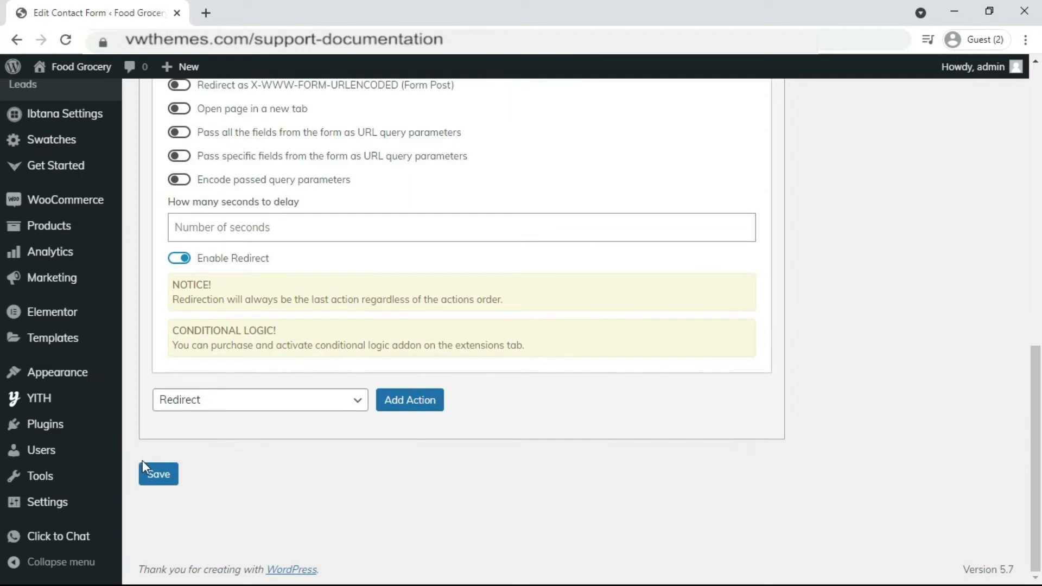
click(155, 477)
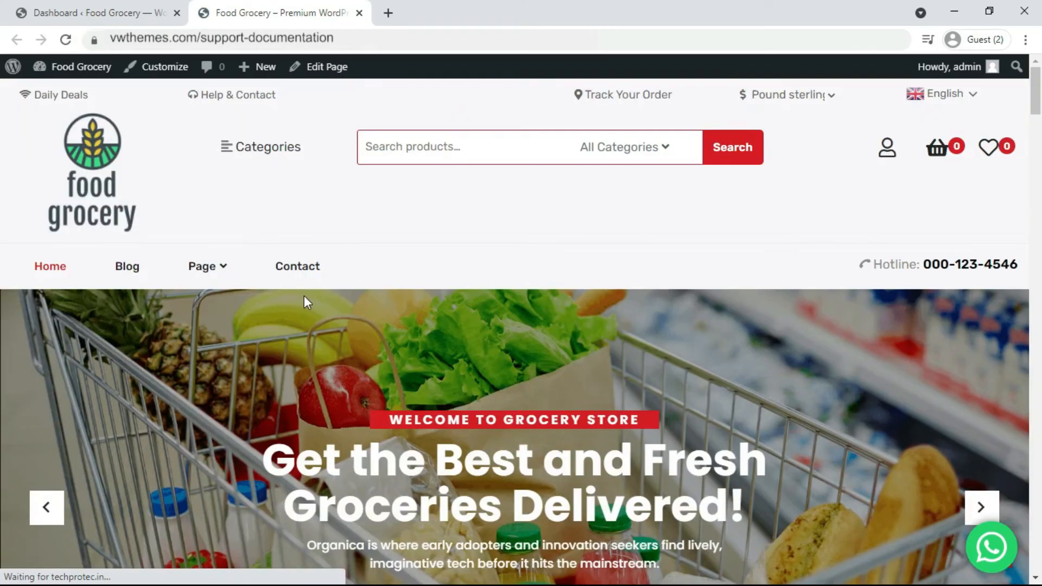
Go from the Food Grocery homepage to its Contact page via the main menu.
scroll(304, 295, down, 3)
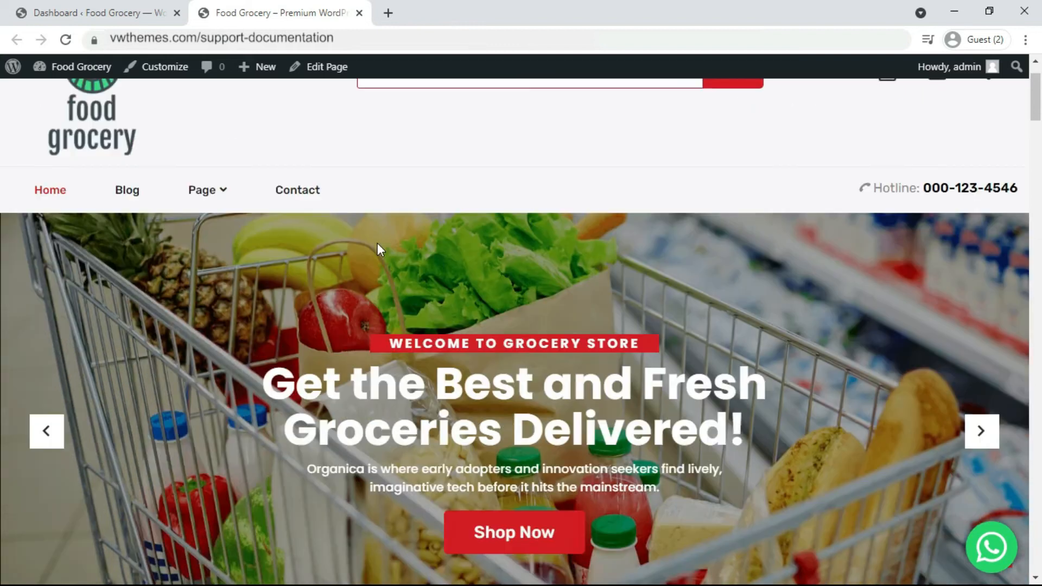
scroll(357, 228, up, 3)
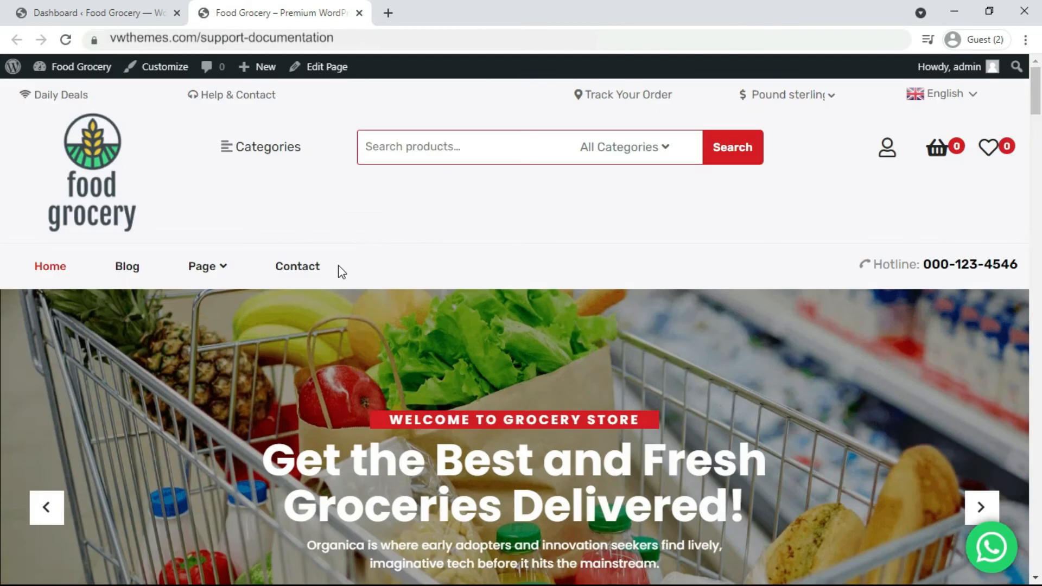
click(296, 268)
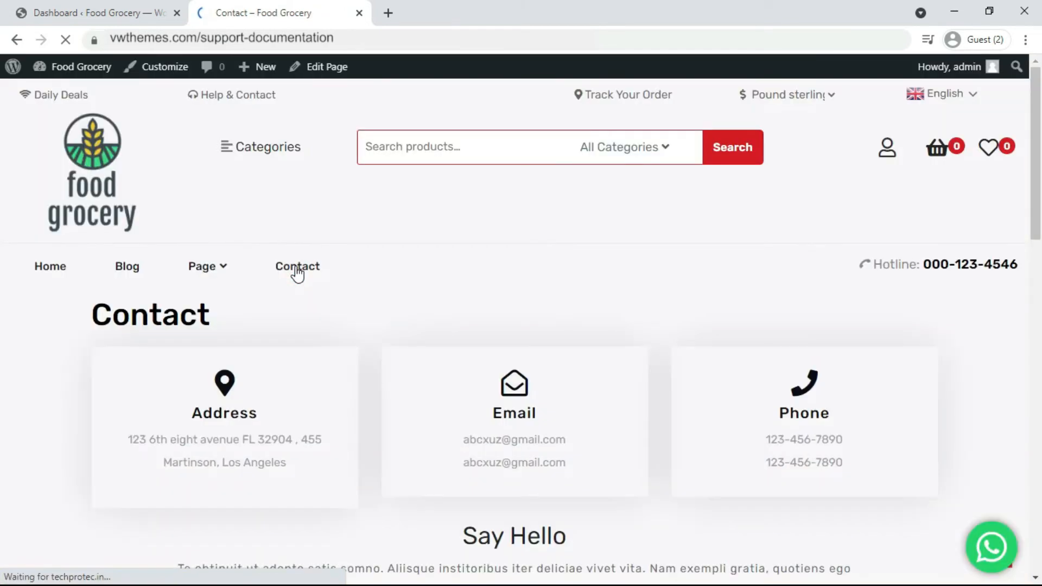
scroll(298, 273, down, 3)
Fill in an e-mail, subject 'redirect' and message 'completed the submission', then submit the form.
scroll(297, 273, down, 5)
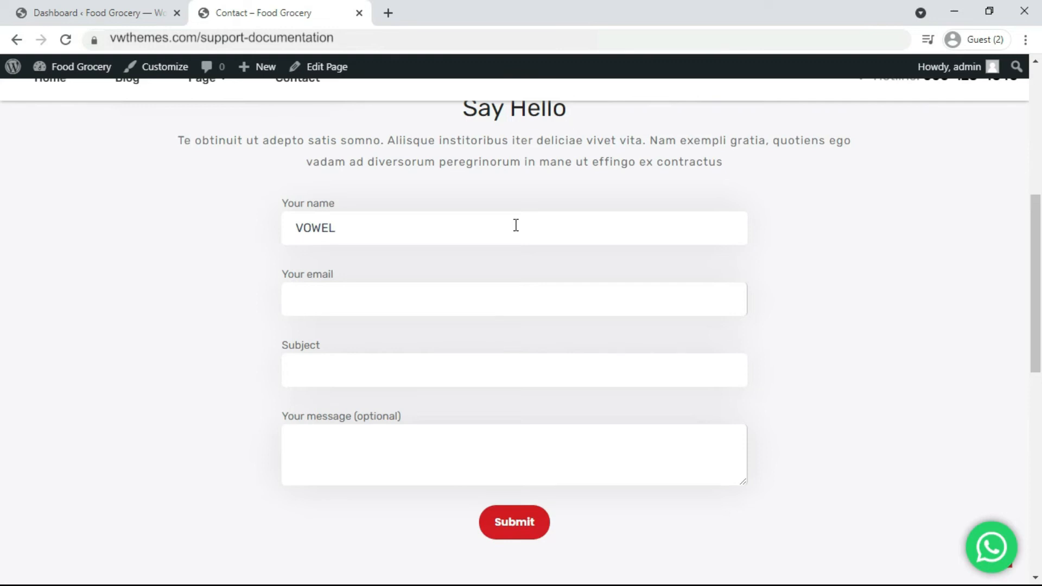
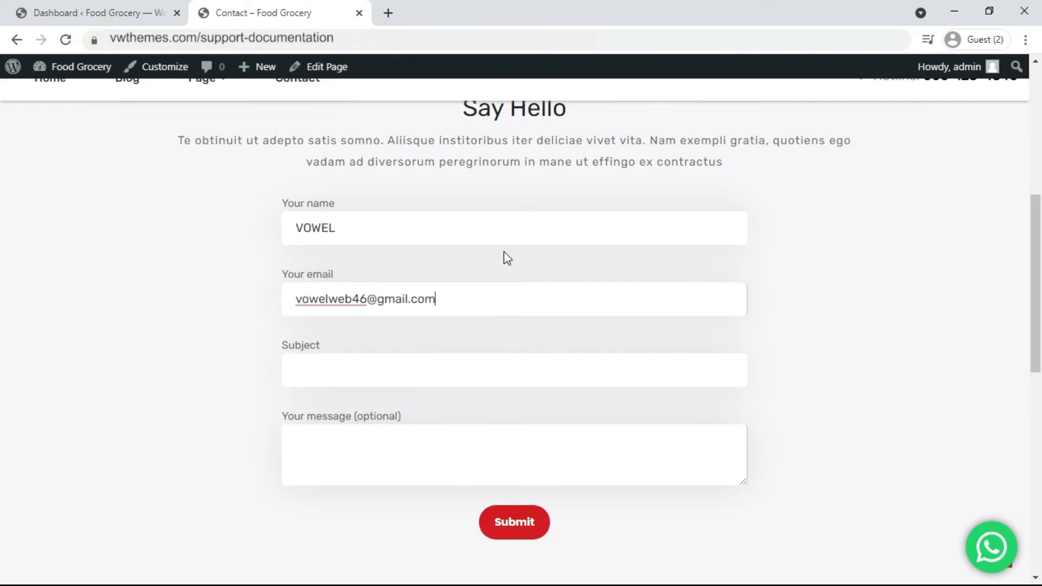
scroll(475, 272, down, 1)
click(465, 300)
text(redirect)
key(Tab)
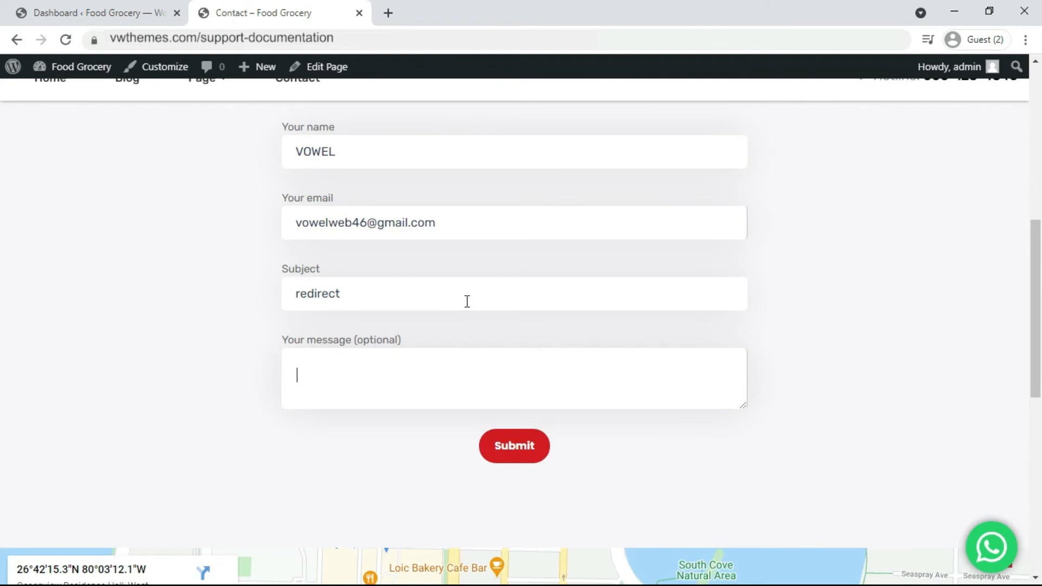
text(completed the submission)
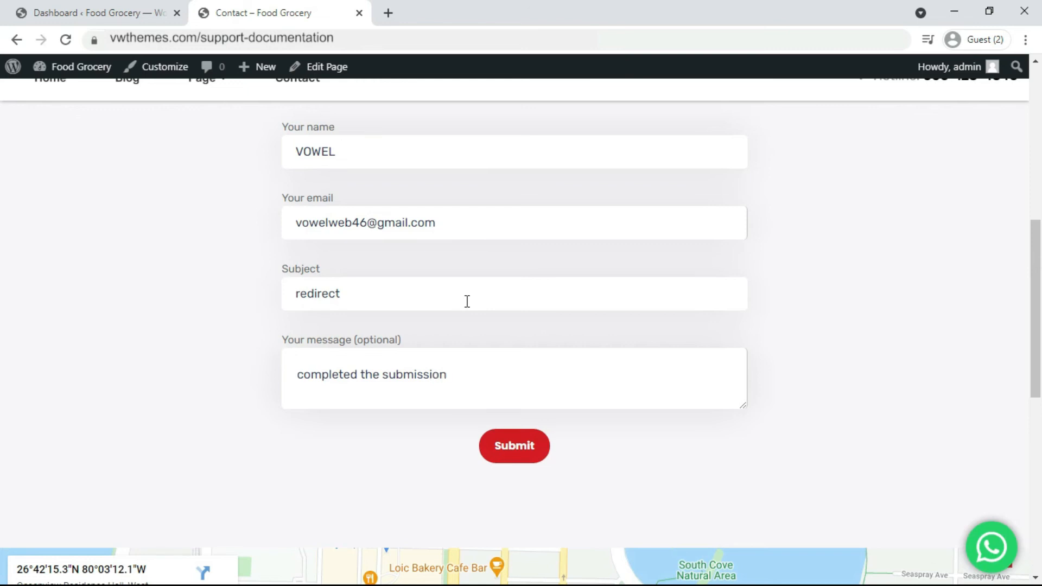
scroll(467, 301, down, 3)
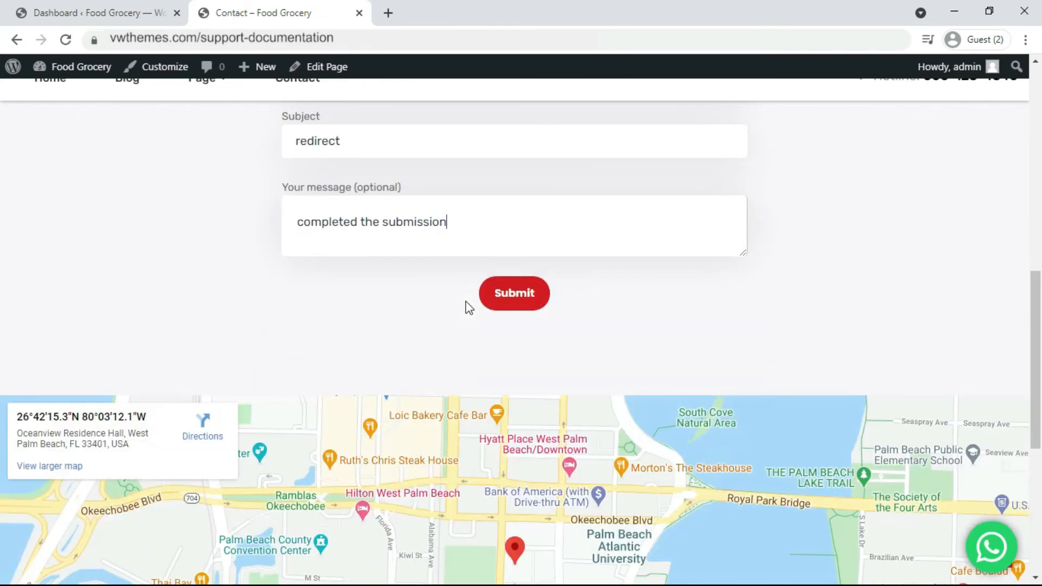
click(496, 300)
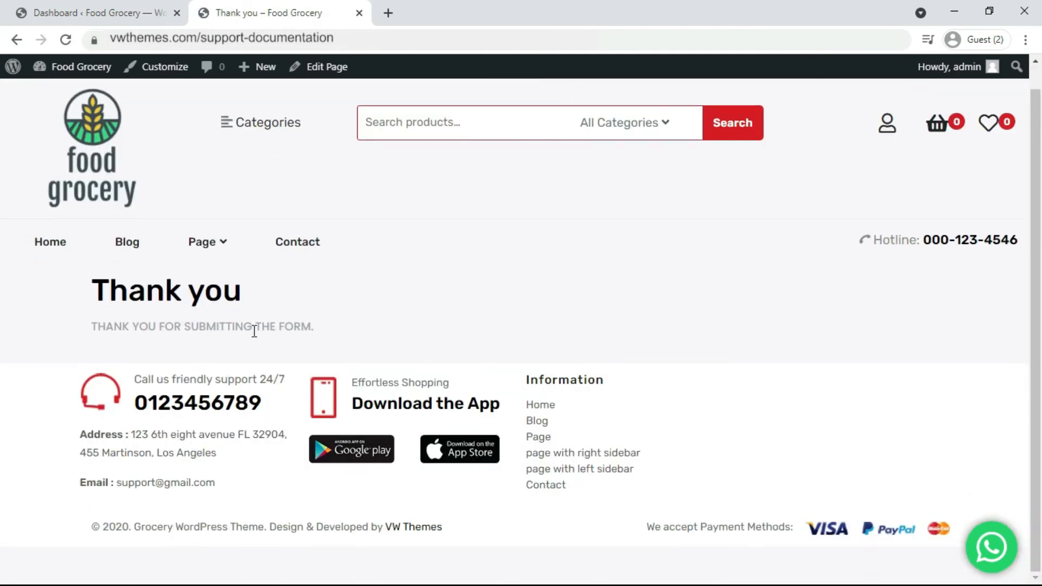
Confirm the Thank you page appeared, then return to the Food Grocery homepage.
scroll(255, 333, up, 1)
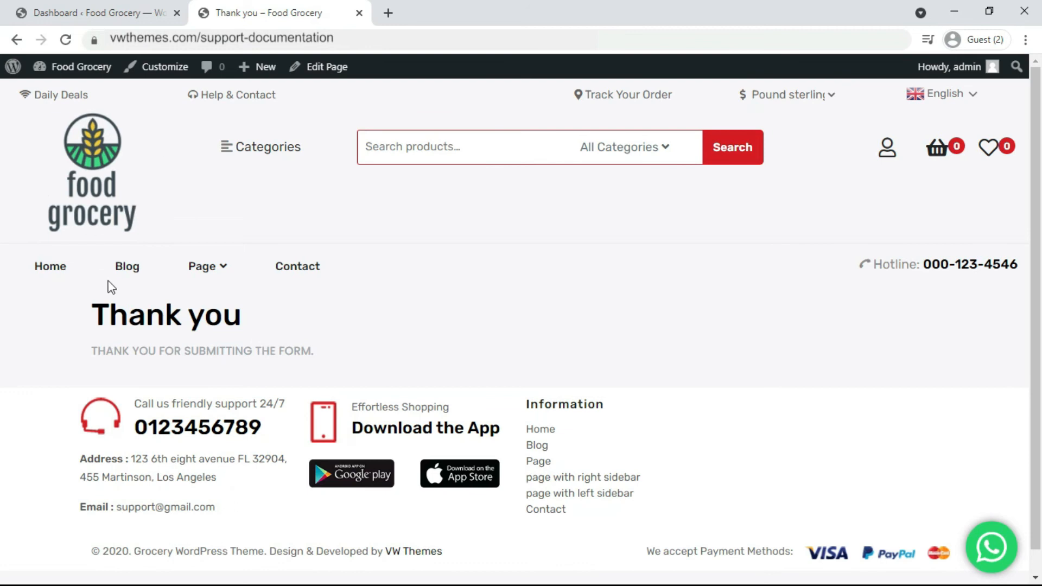
click(57, 281)
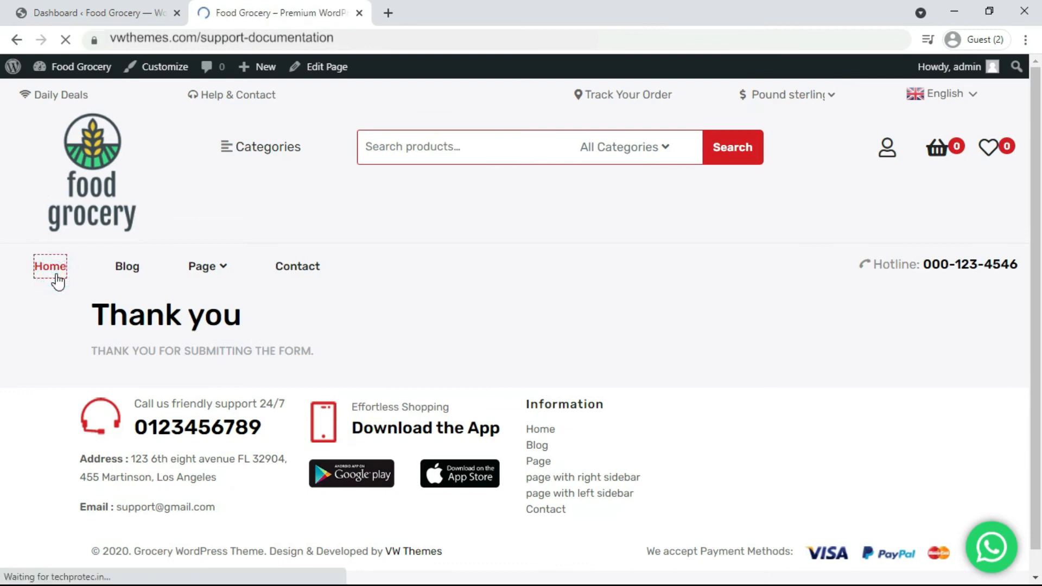
scroll(425, 282, down, 5)
scroll(425, 281, up, 5)
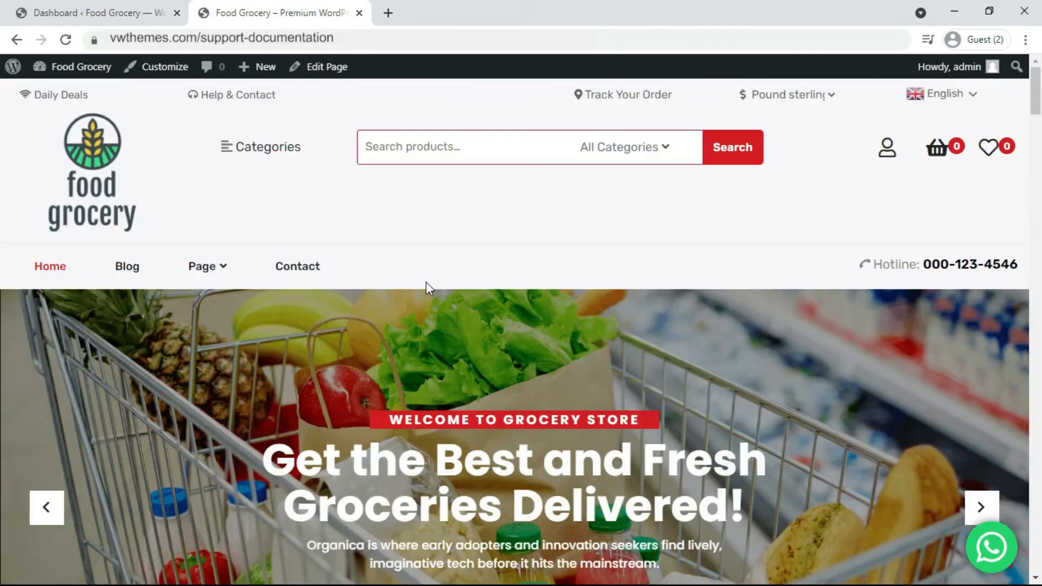